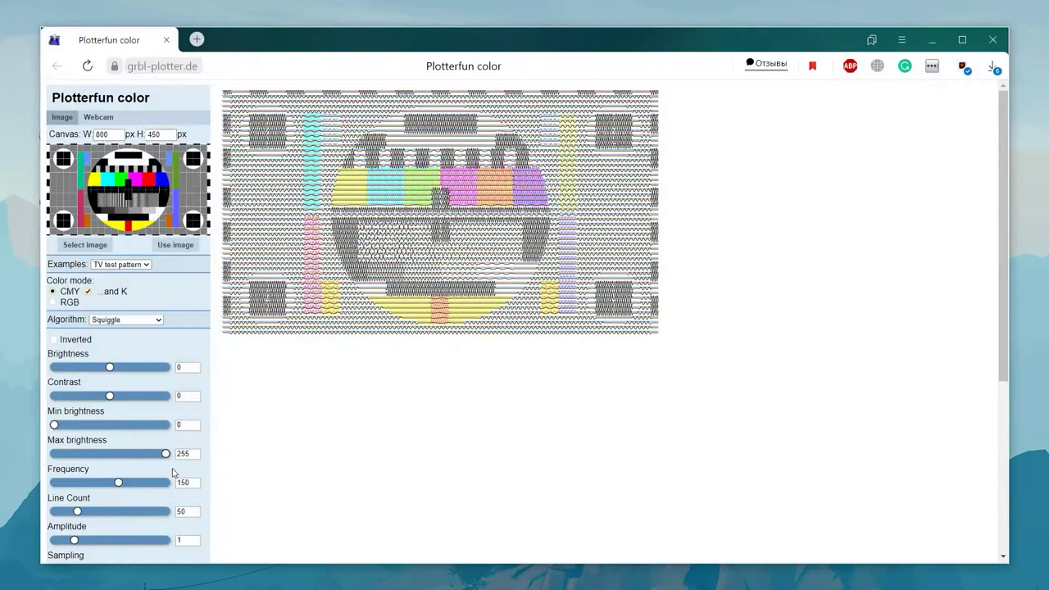
Load the tears.jpg emoji picture into Plotterfun color and render it
click(85, 246)
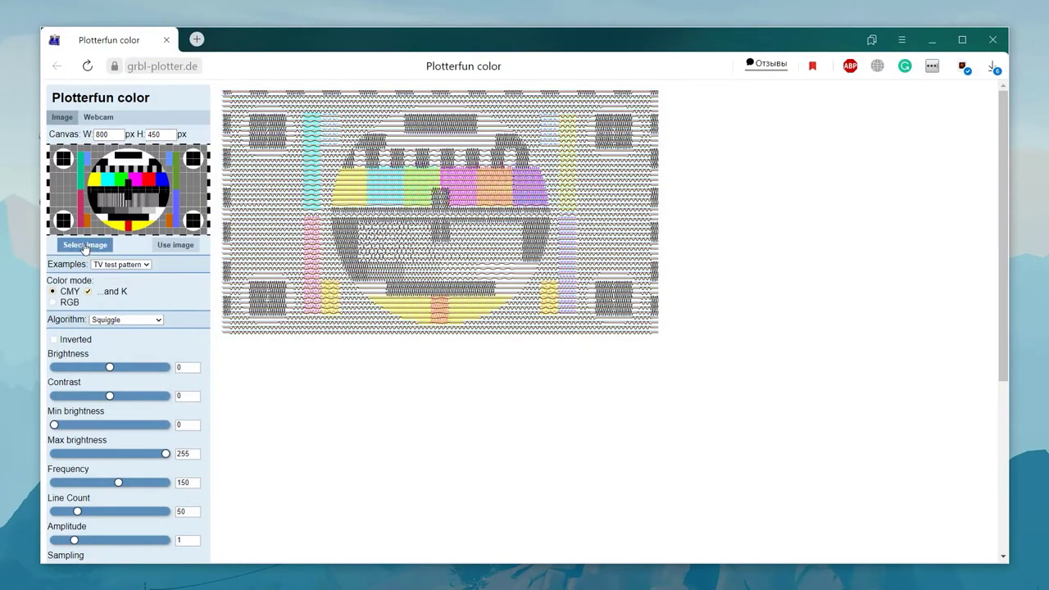
scroll(243, 271, down, 3)
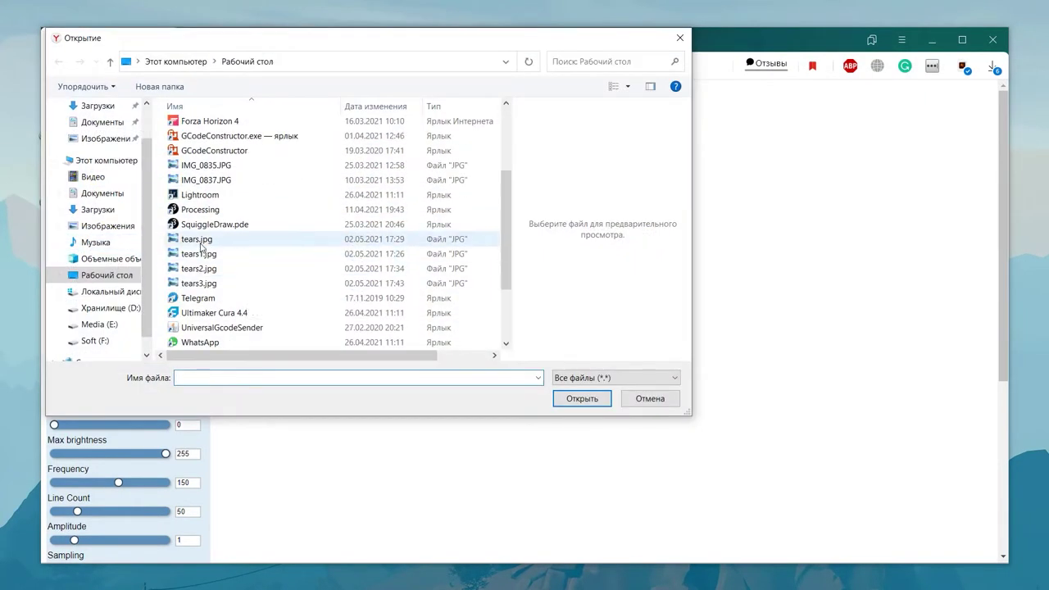
click(236, 239)
click(572, 397)
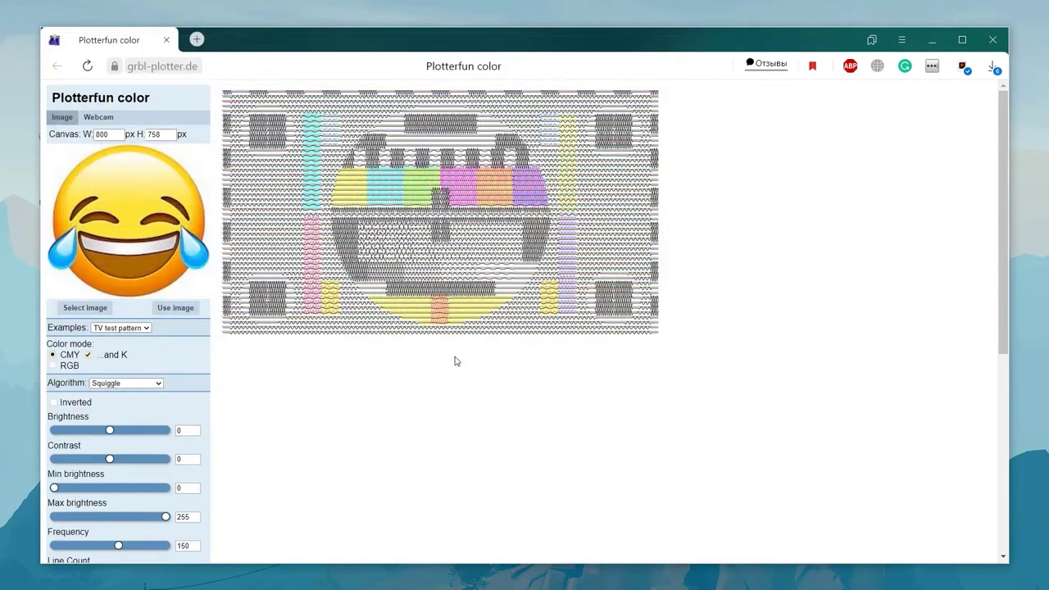
click(163, 307)
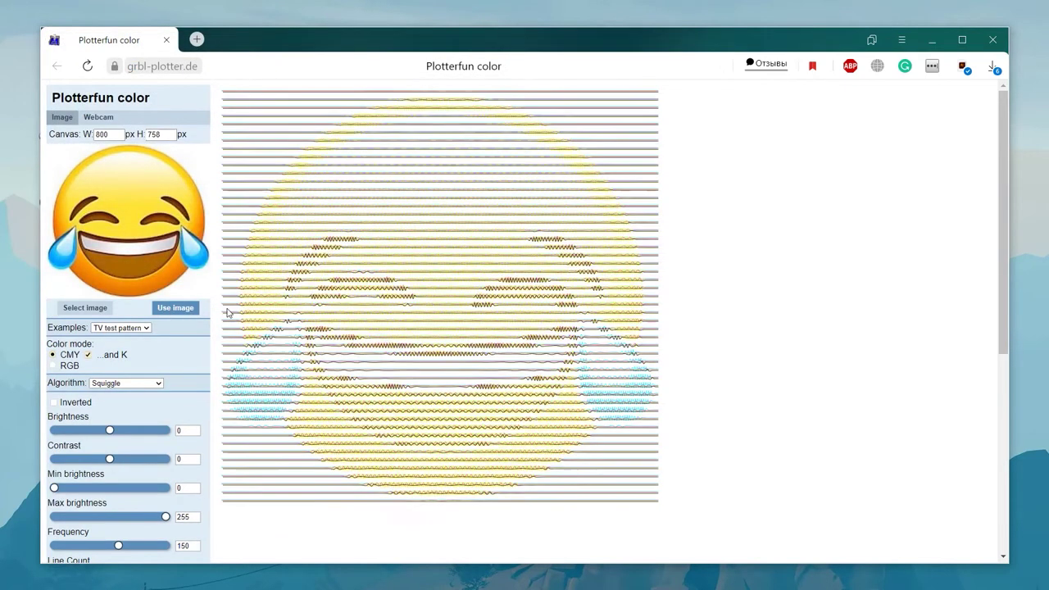
Switch the algorithm to Linedraw and download the hatched result as SVG
click(131, 380)
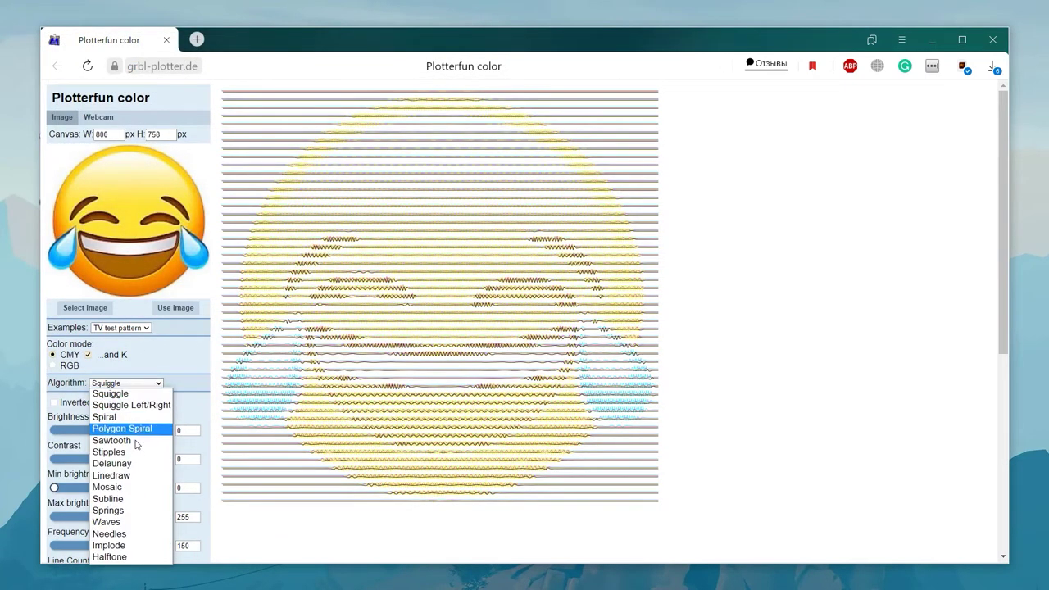
click(129, 477)
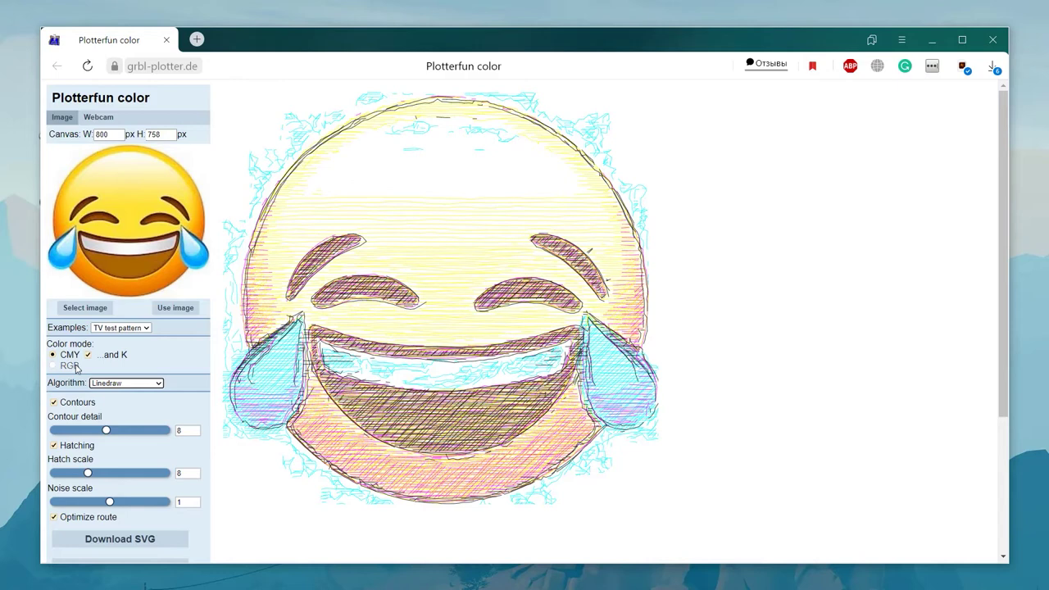
click(129, 539)
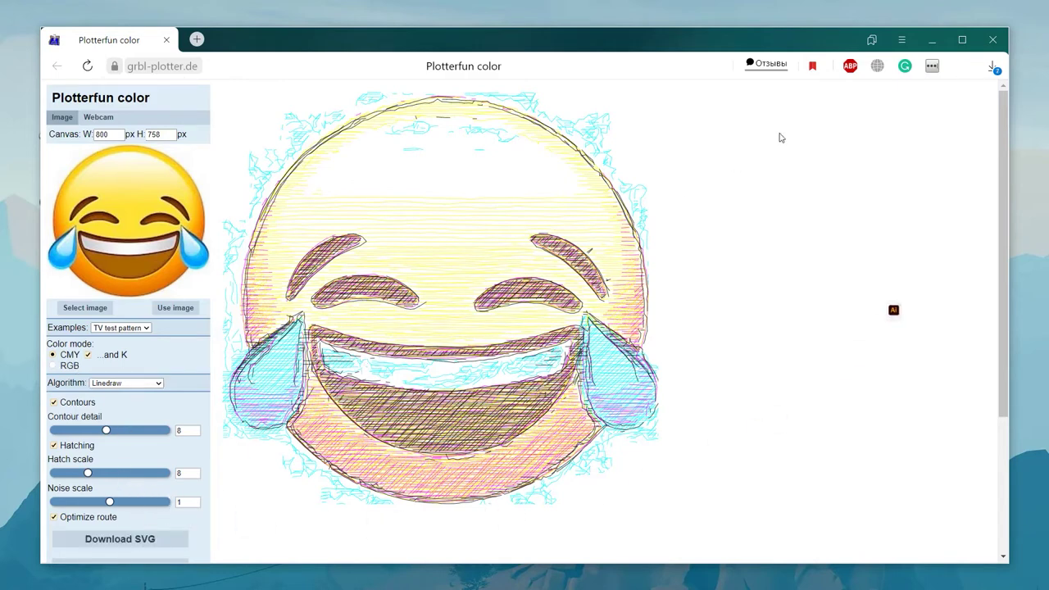
click(925, 45)
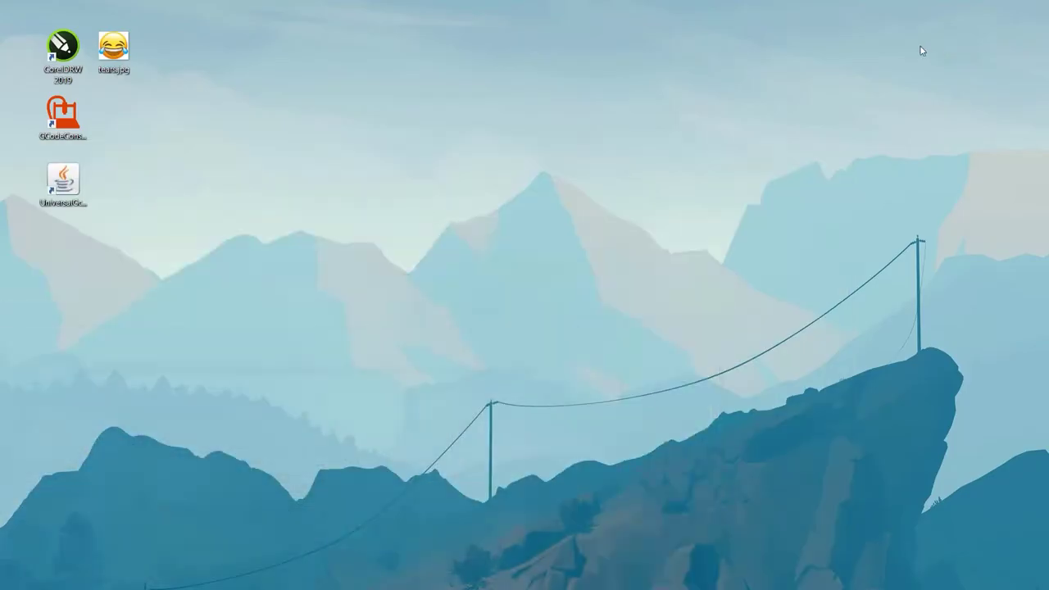
double_click(57, 55)
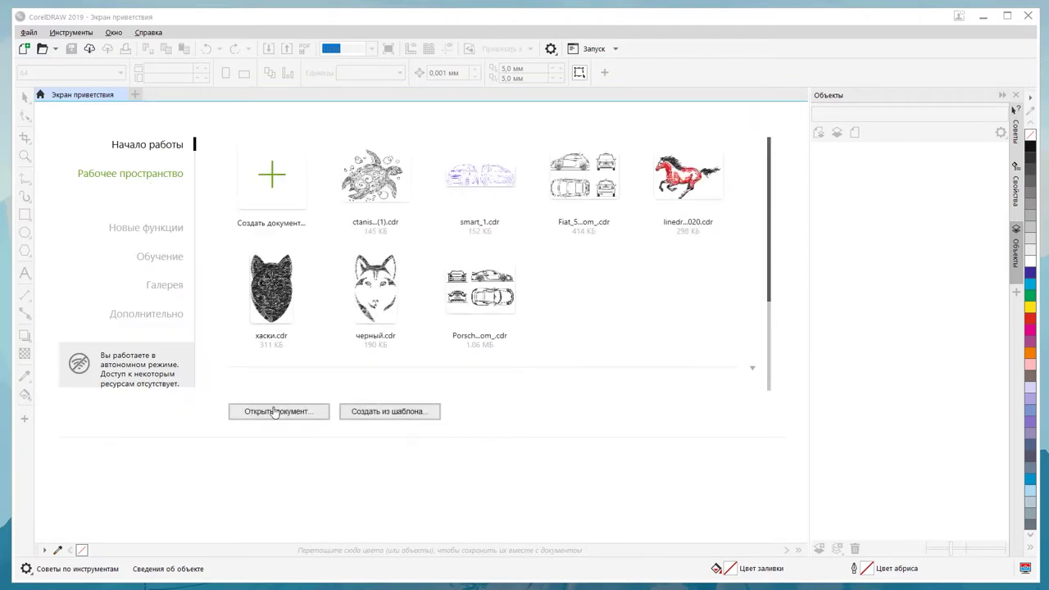
click(275, 412)
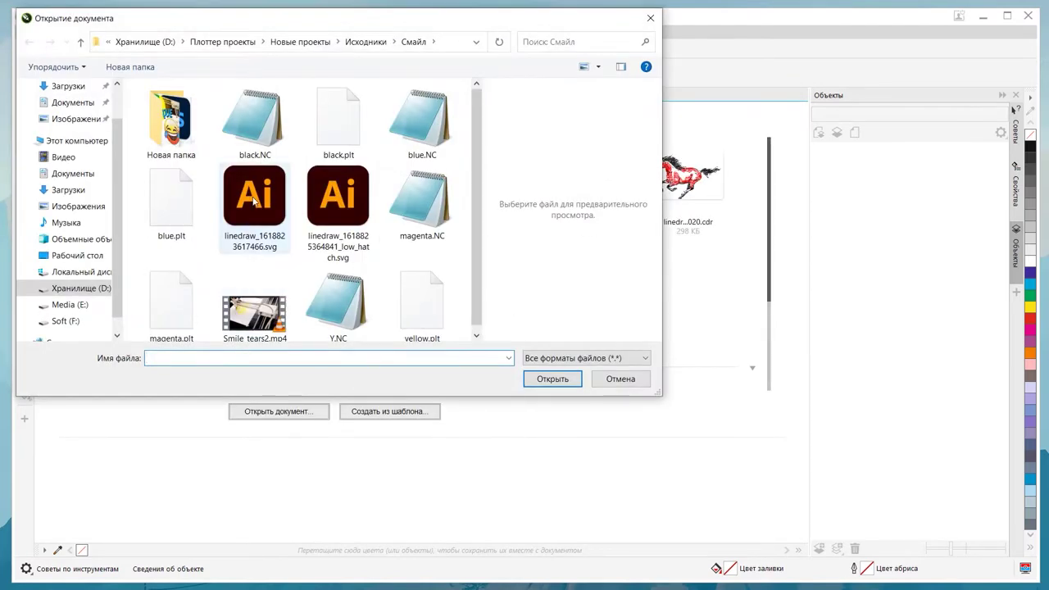
click(254, 202)
click(337, 209)
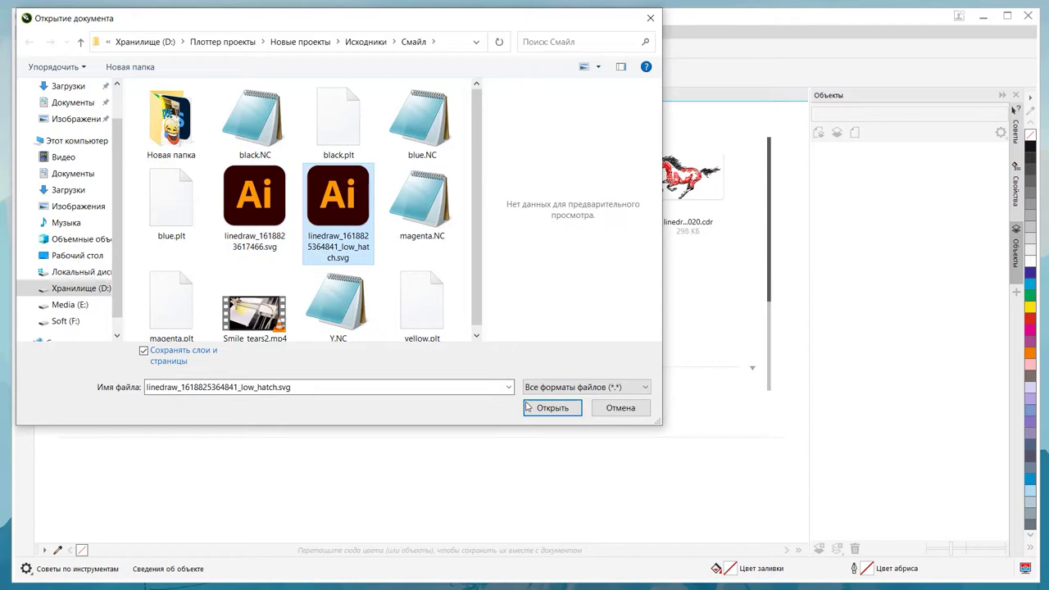
click(528, 407)
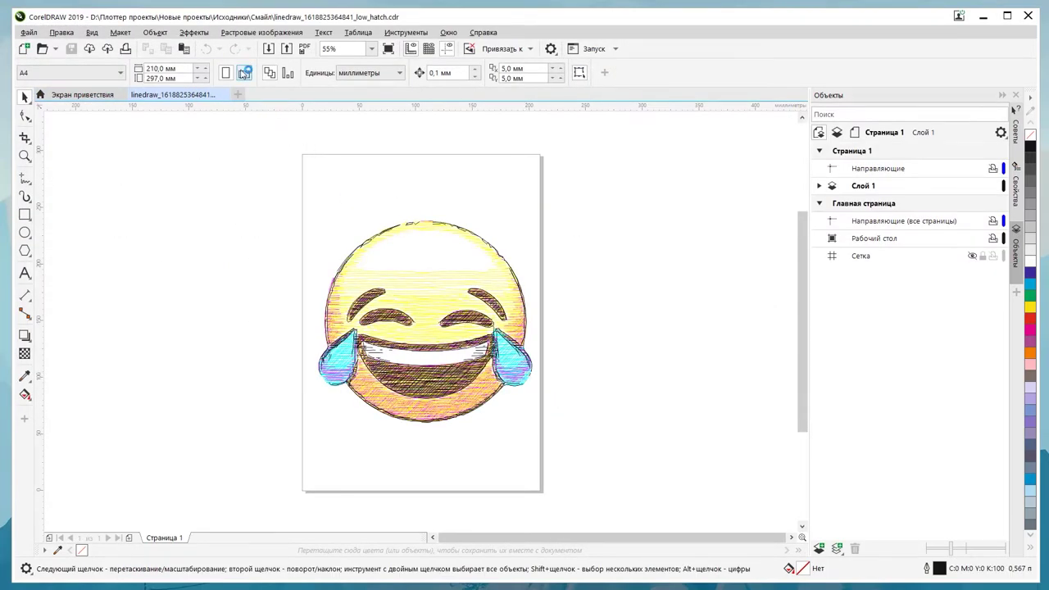
Make the page landscape and hide the yellow, magenta and cyan groups in Layer 1
click(244, 73)
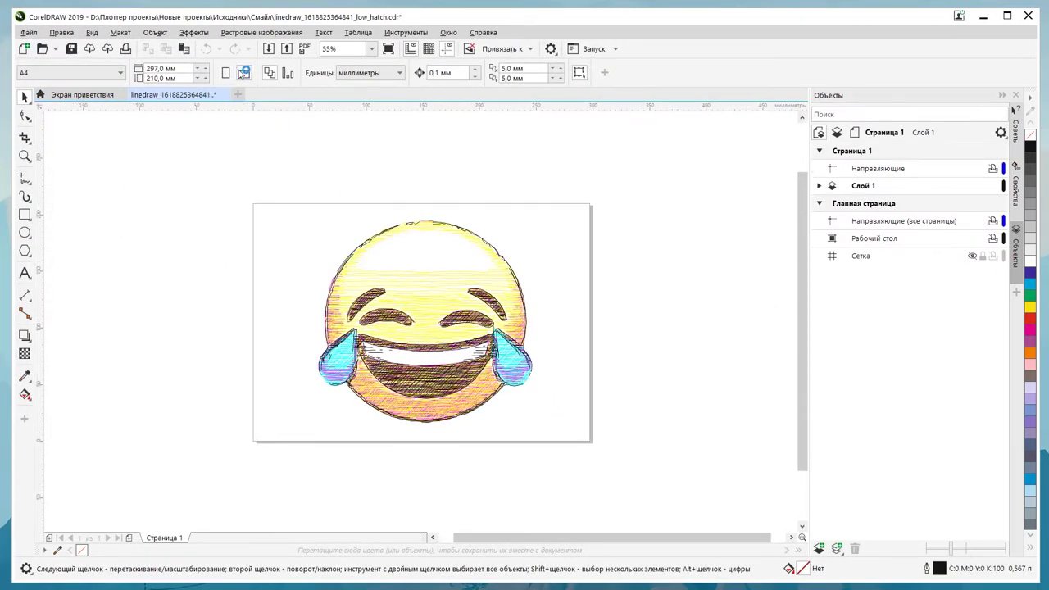
click(819, 186)
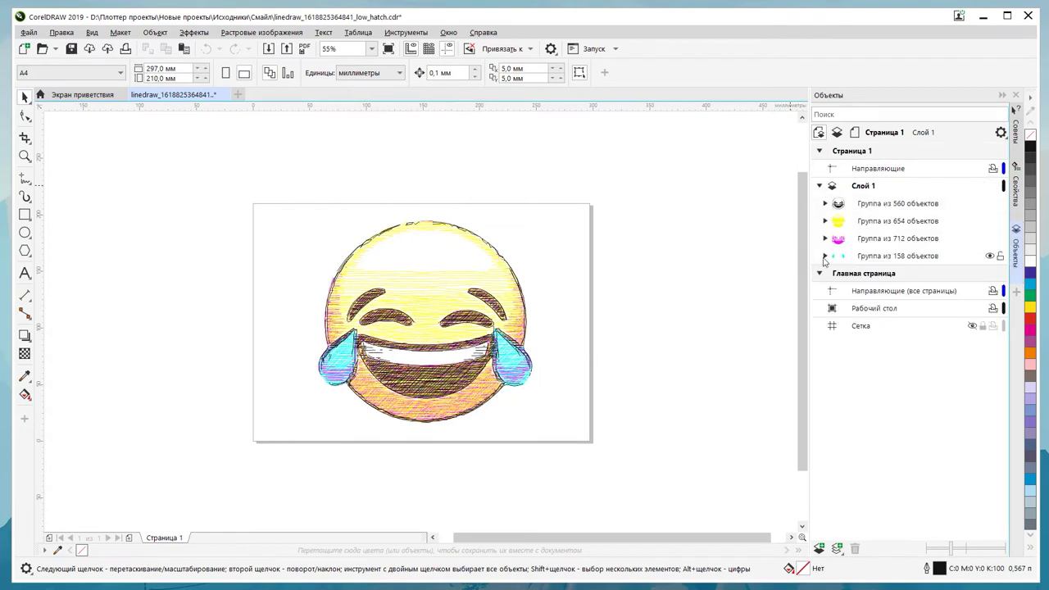
click(990, 221)
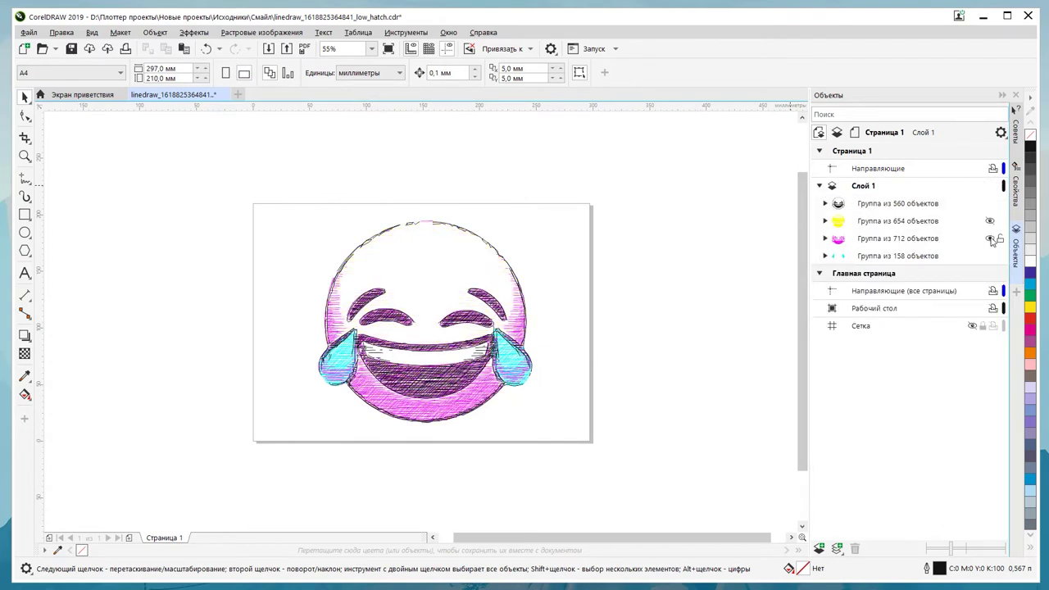
click(990, 239)
click(990, 256)
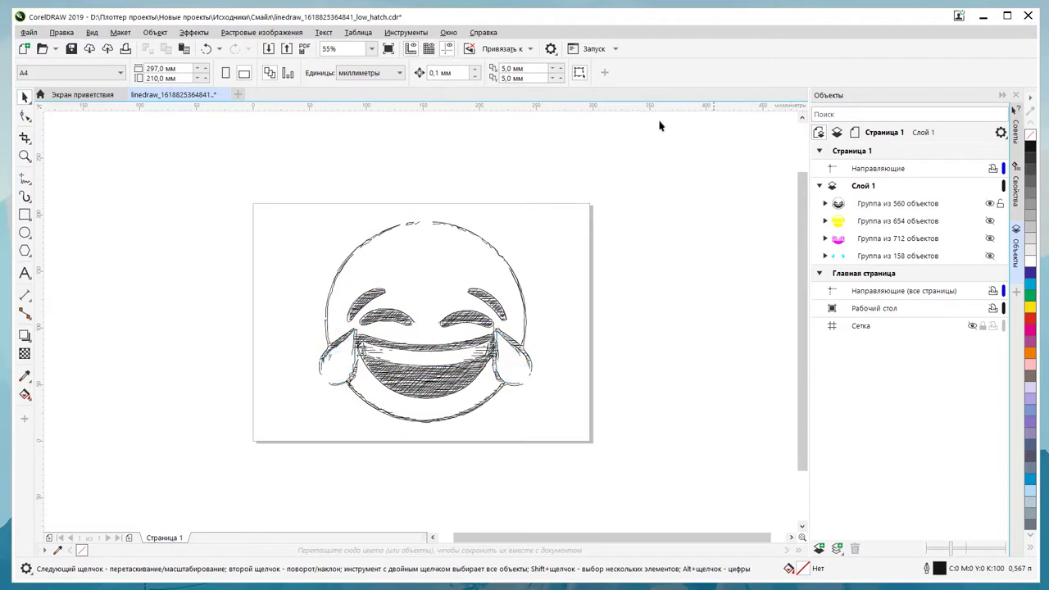
Draw a tiny rectangle at the page's top-right corner
click(24, 215)
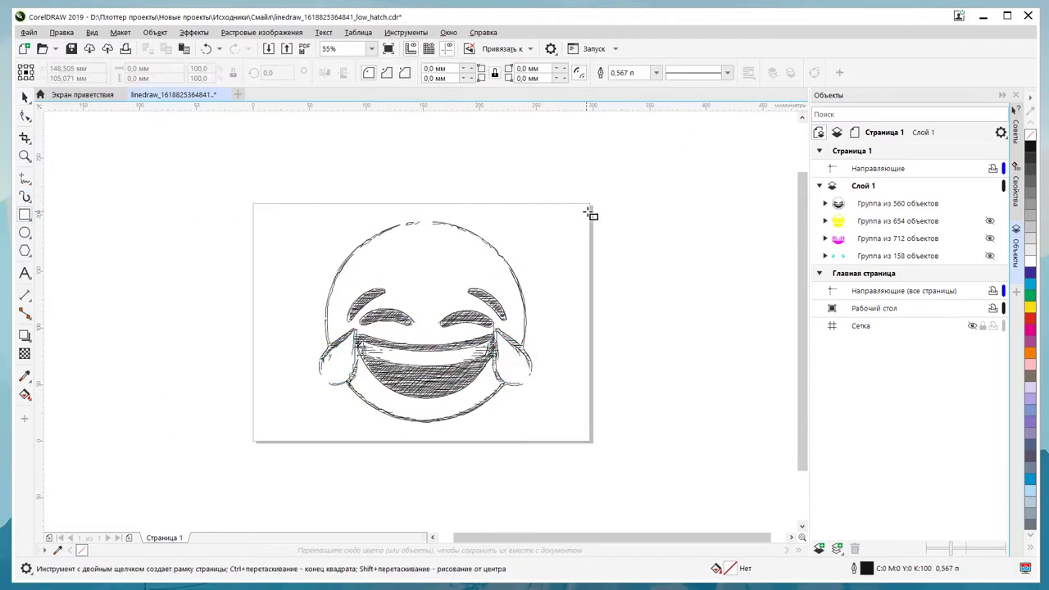
scroll(590, 210, up, 5)
drag(591, 164, 593, 168)
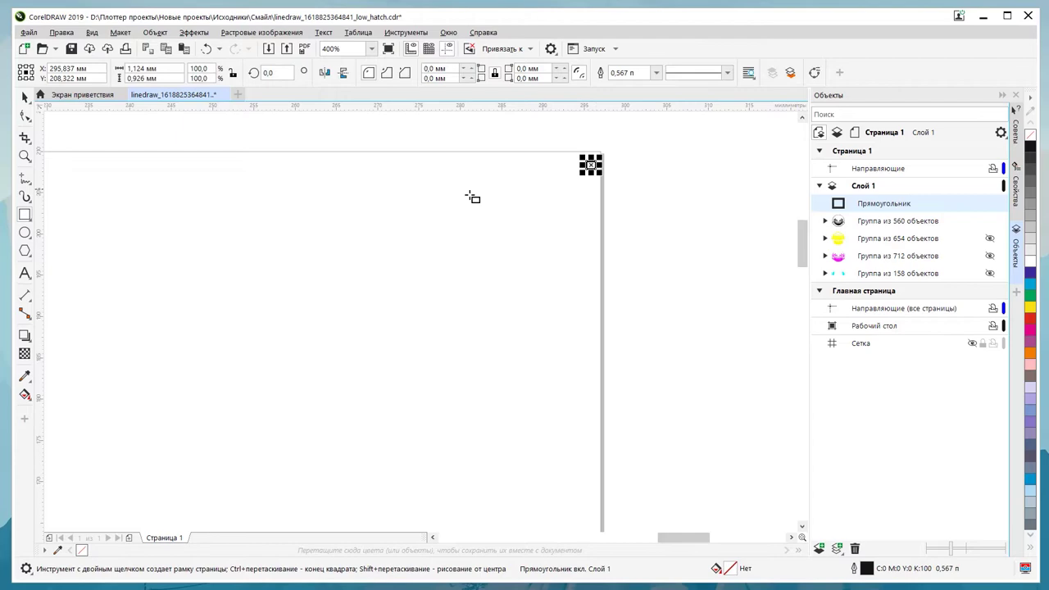
scroll(473, 197, down, 7)
scroll(482, 237, up, 3)
scroll(480, 237, up, 1)
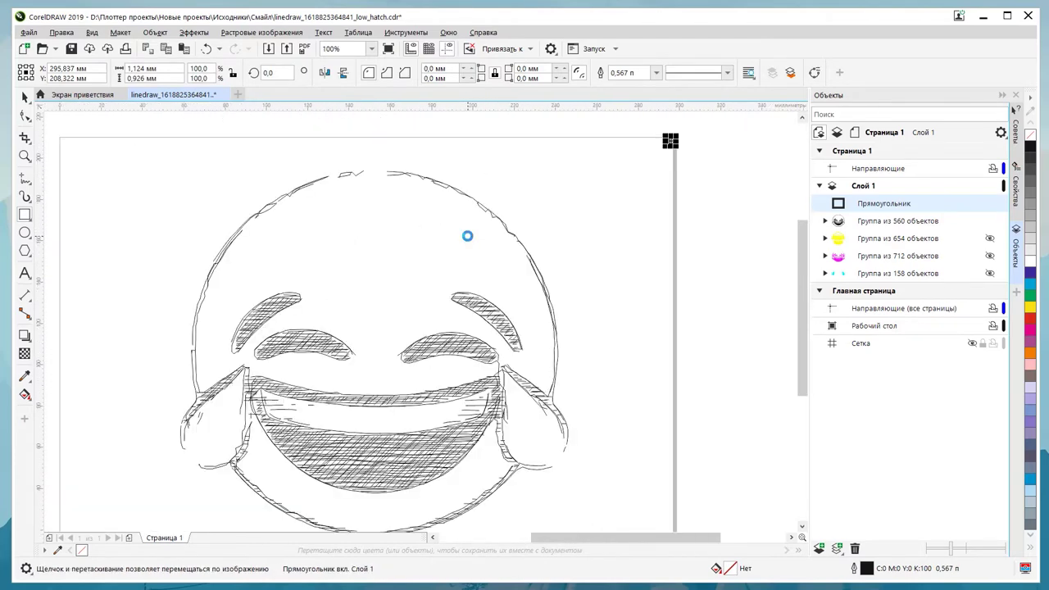
scroll(472, 239, down, 3)
Save the drawing as a PLT – HPGL file in a new desktop folder at 68% scale
click(28, 32)
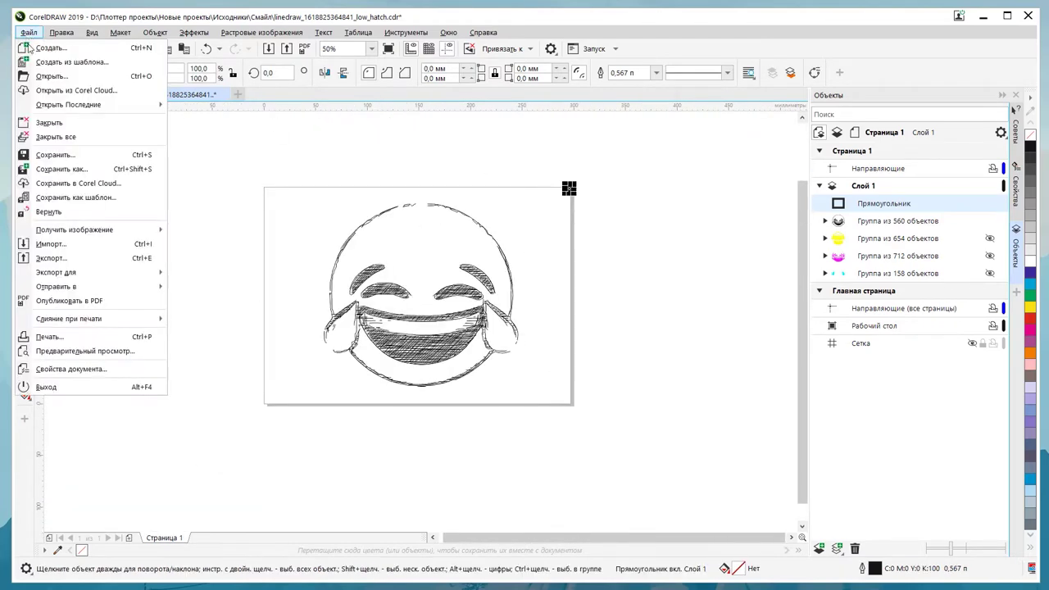
click(58, 171)
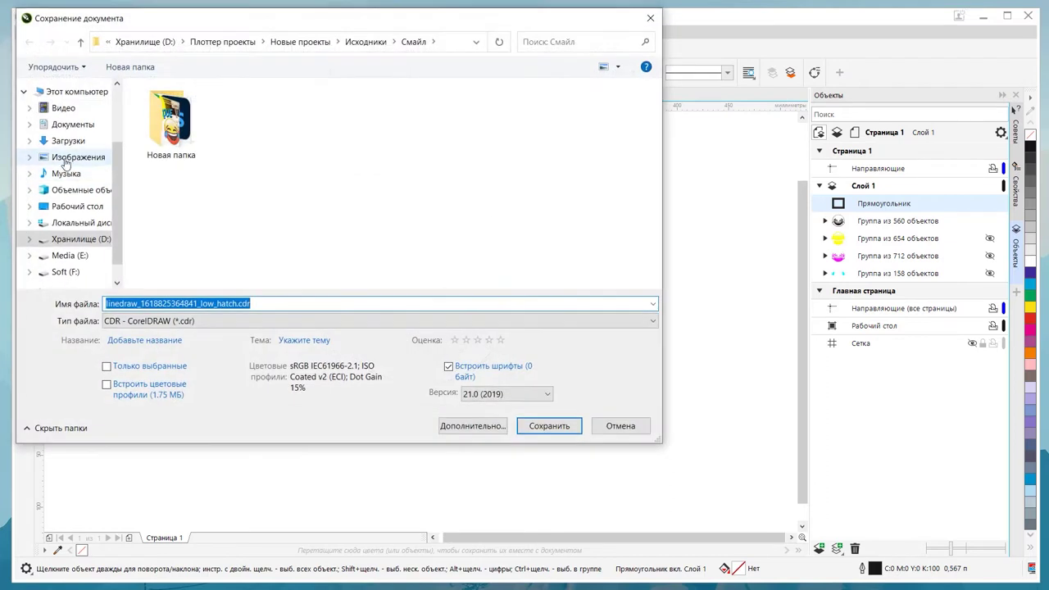
click(77, 209)
click(129, 66)
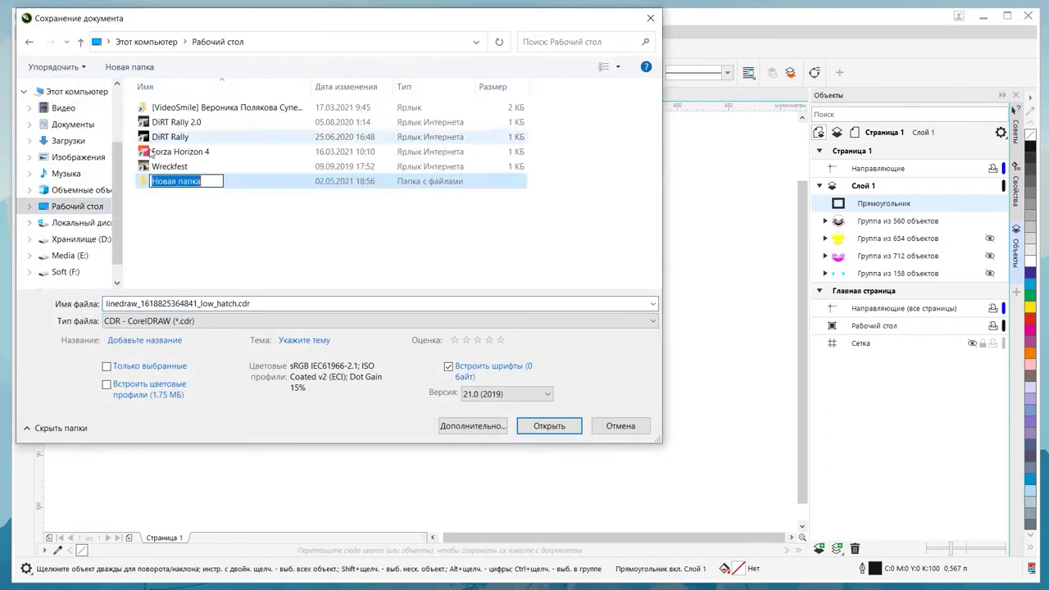
key(Return)
key(Return)
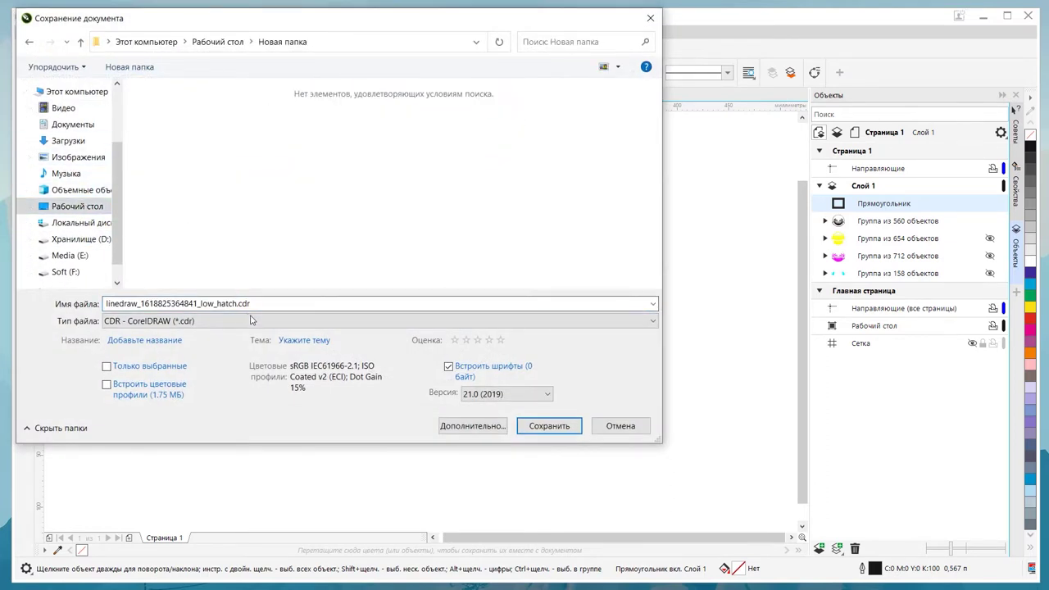
click(250, 325)
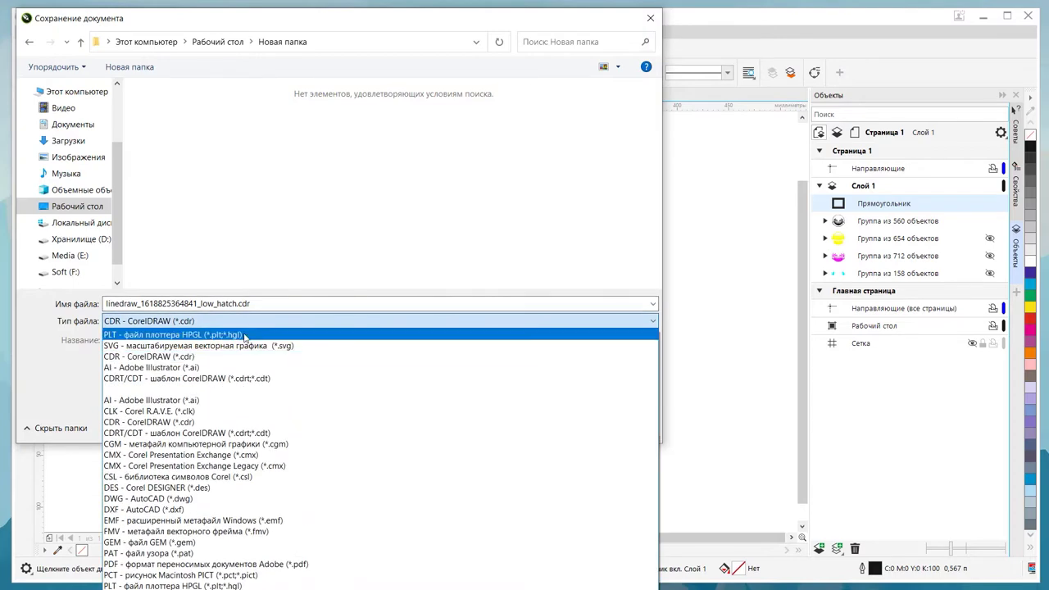
click(246, 335)
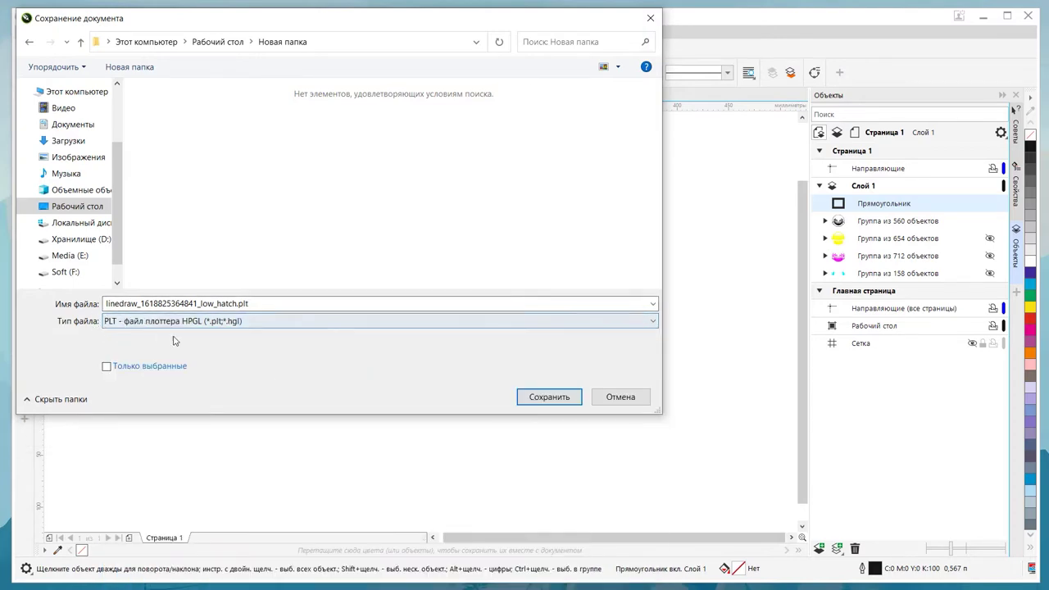
click(547, 398)
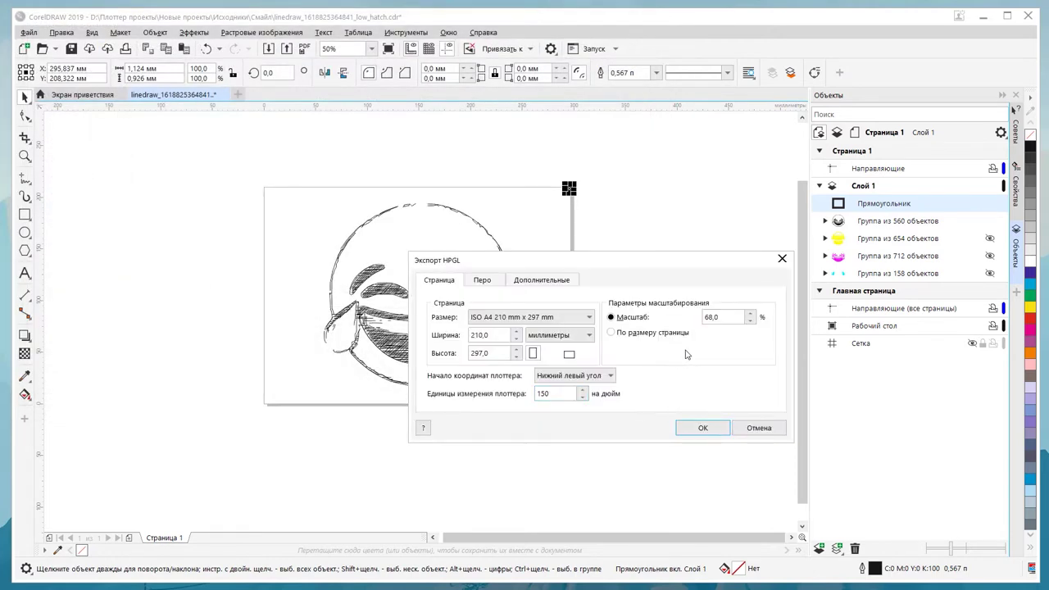
click(717, 426)
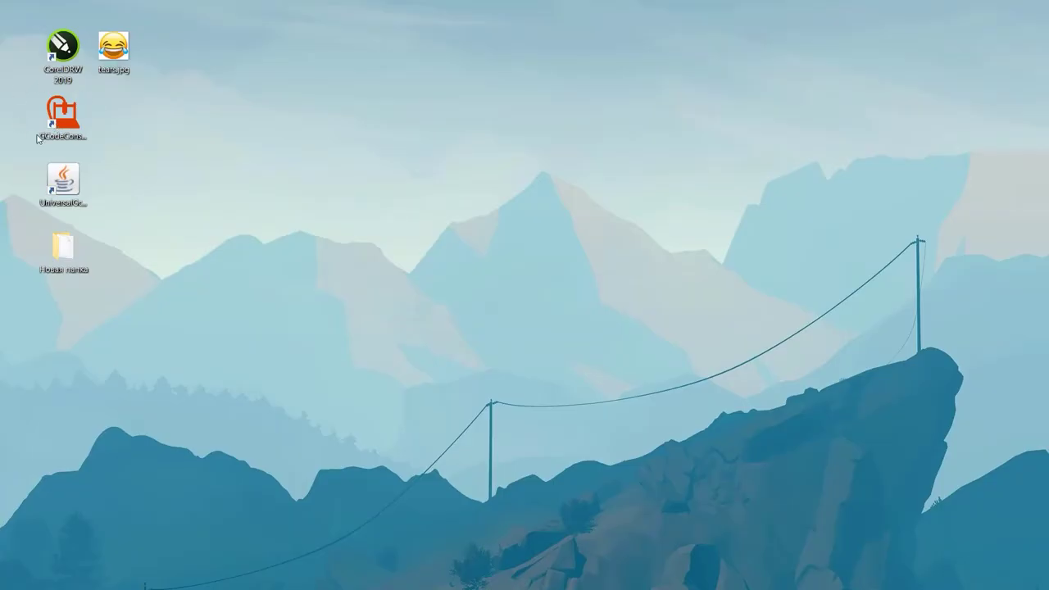
Launch G-code Constructor from its desktop shortcut to show the preset list
click(62, 119)
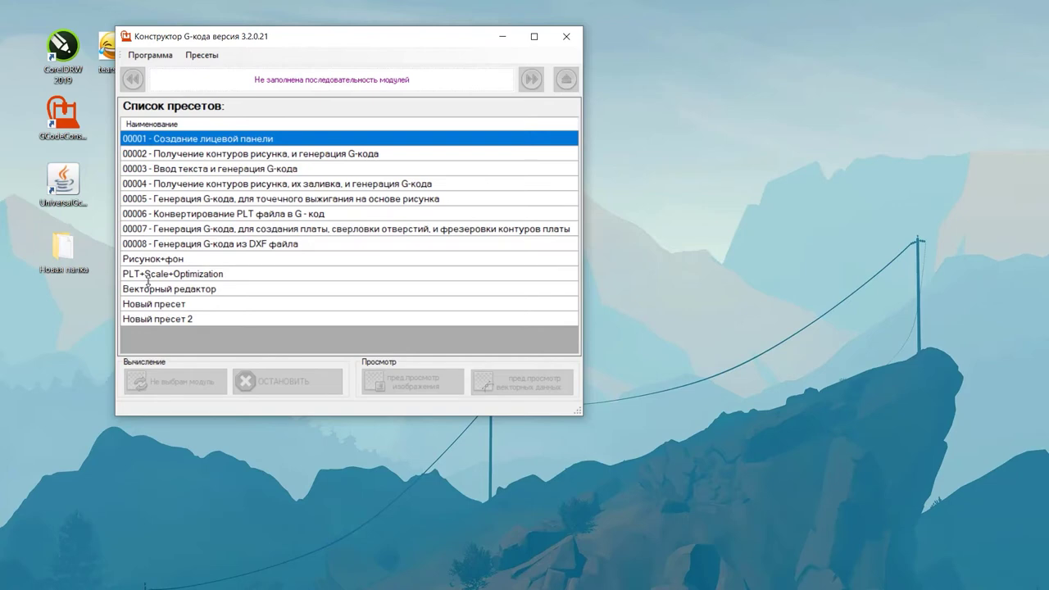
Run the PLT+Scale+Optimization preset, load the low_hatch .plt as a Corel Draw file, and compute
double_click(163, 275)
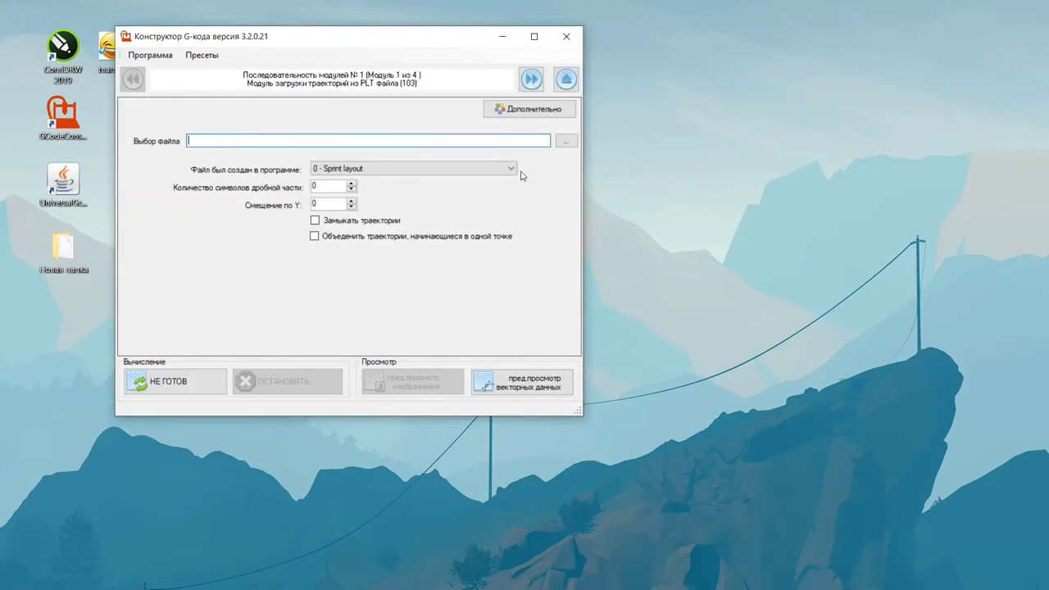
click(565, 142)
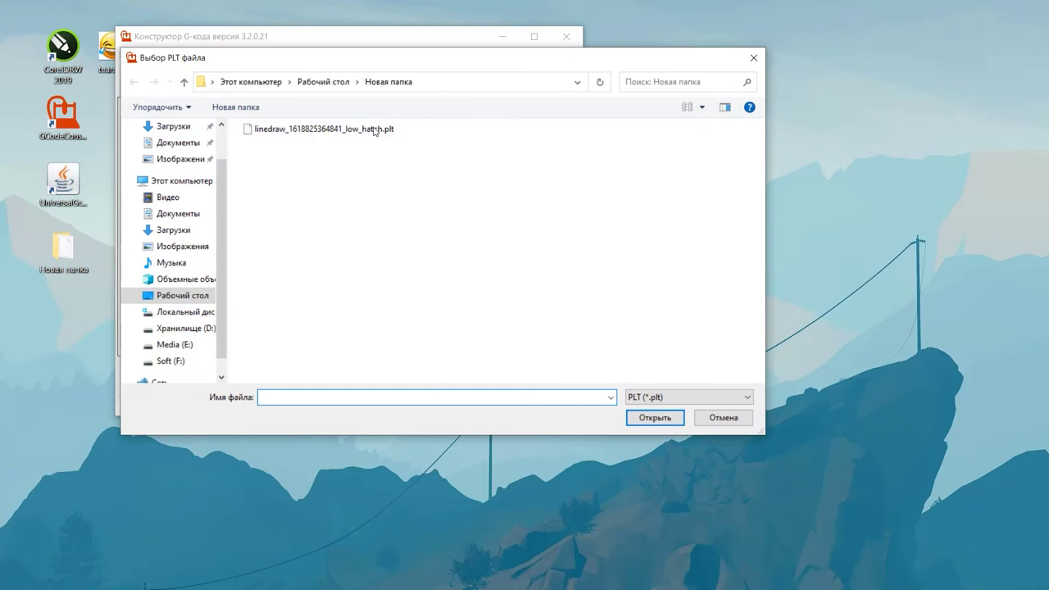
click(374, 129)
click(654, 418)
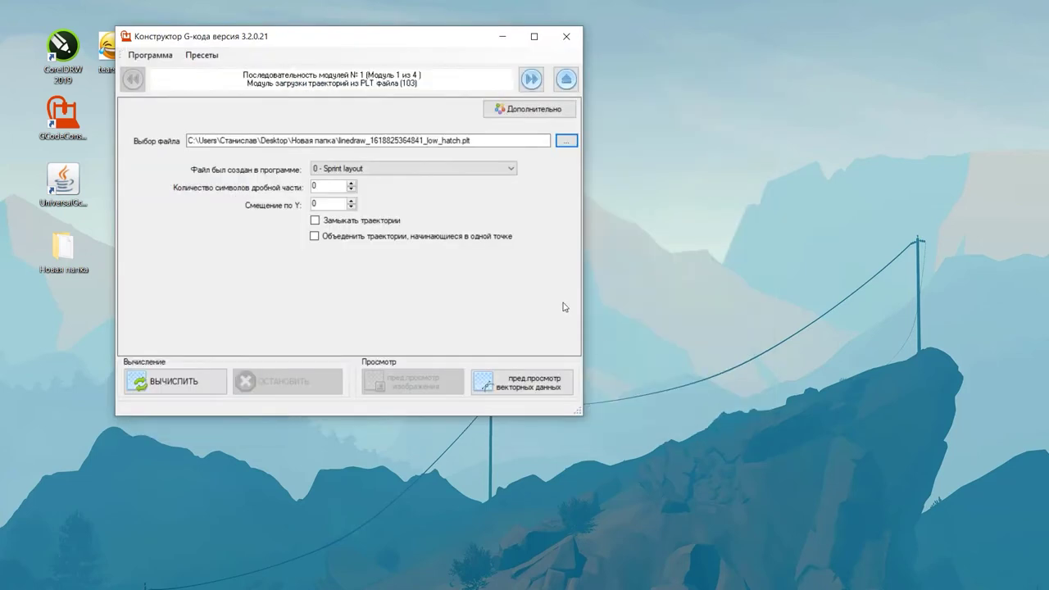
click(430, 170)
click(405, 190)
click(205, 378)
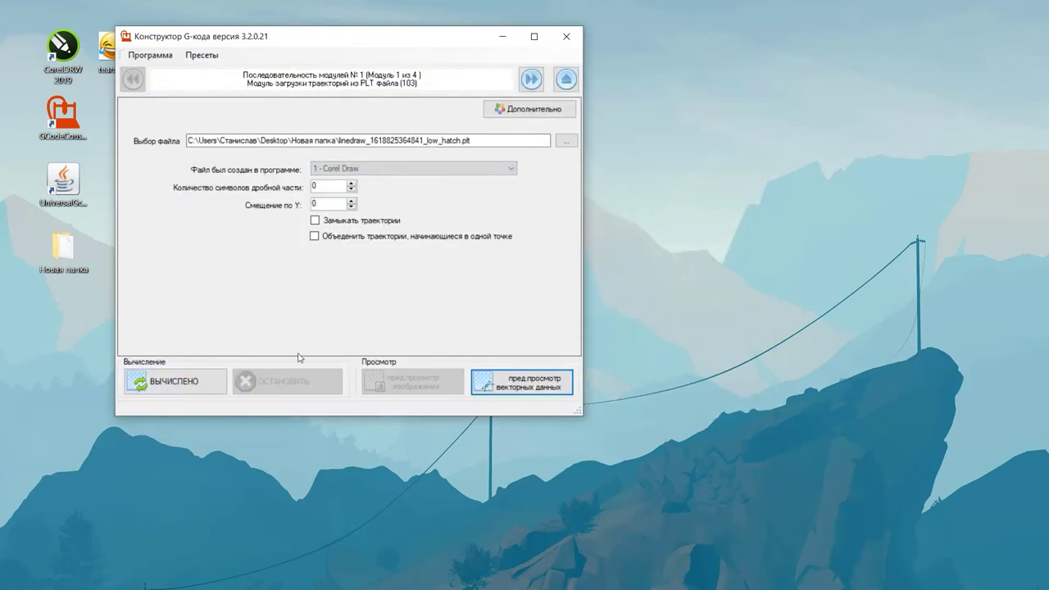
drag(209, 36, 284, 38)
click(277, 58)
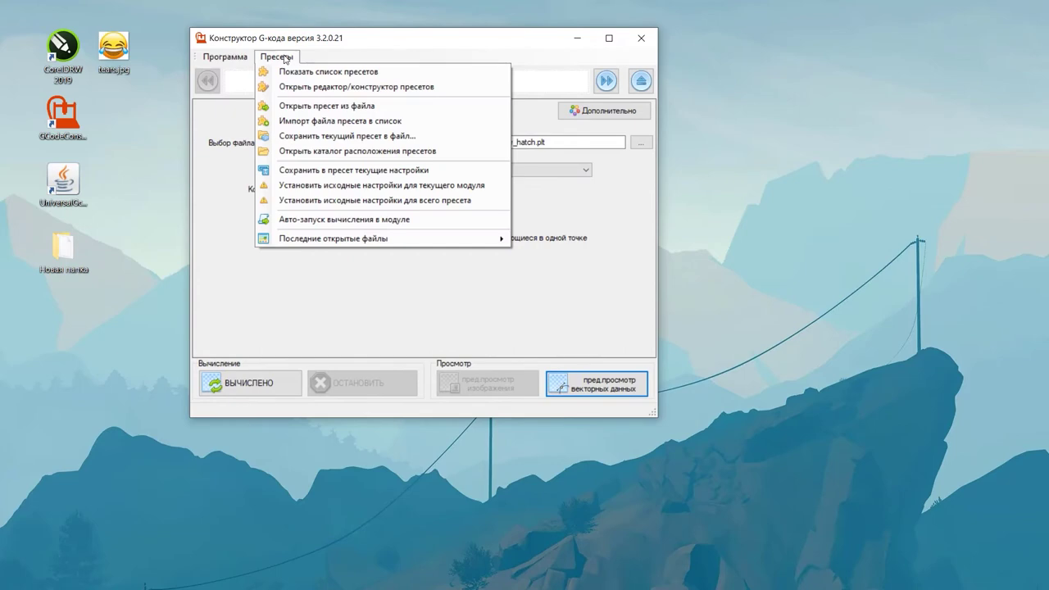
click(323, 107)
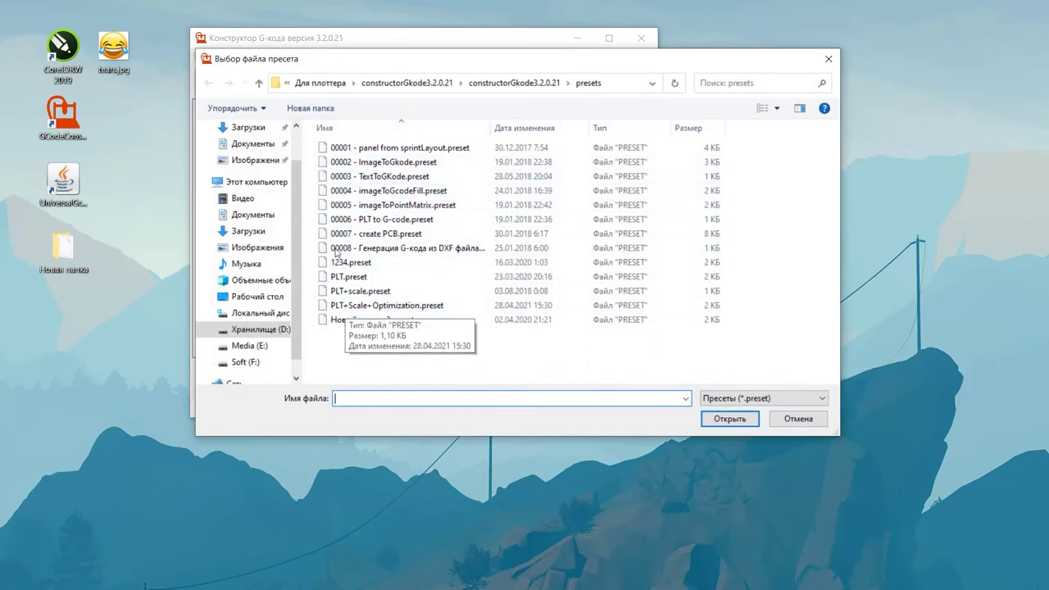
click(810, 421)
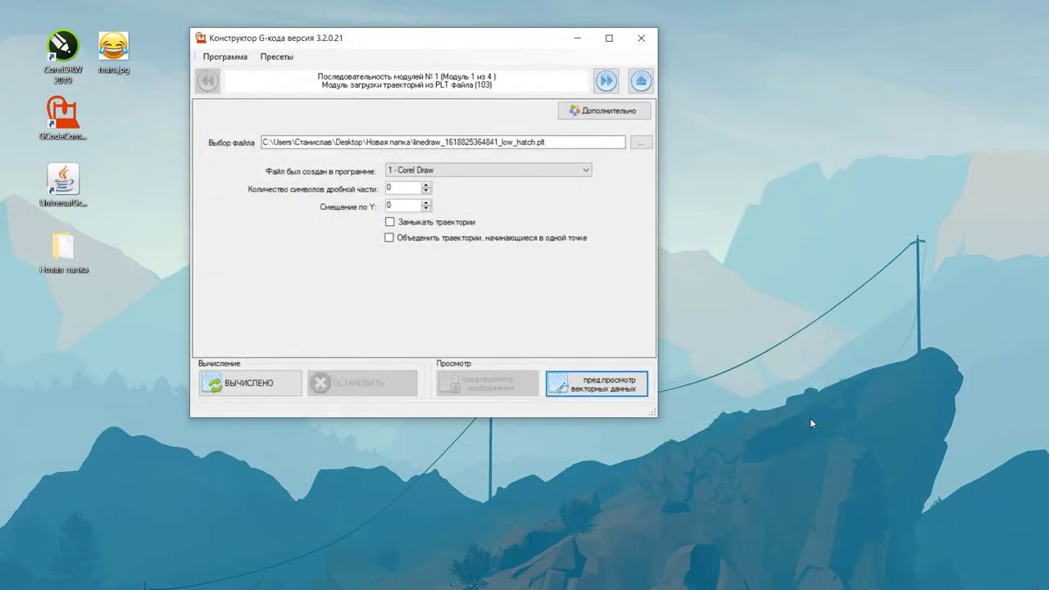
click(596, 387)
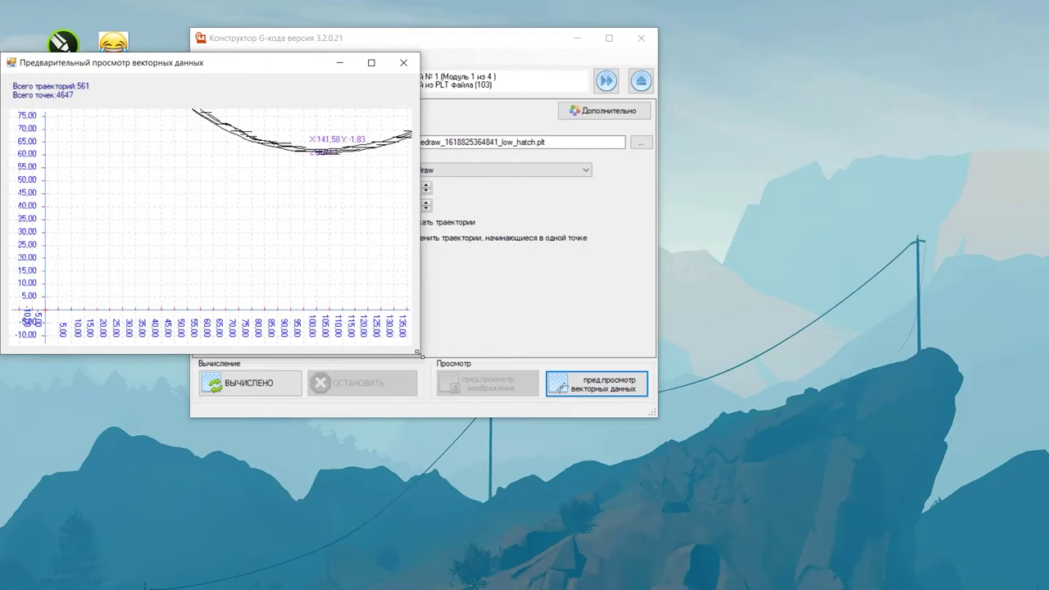
drag(419, 353, 1016, 499)
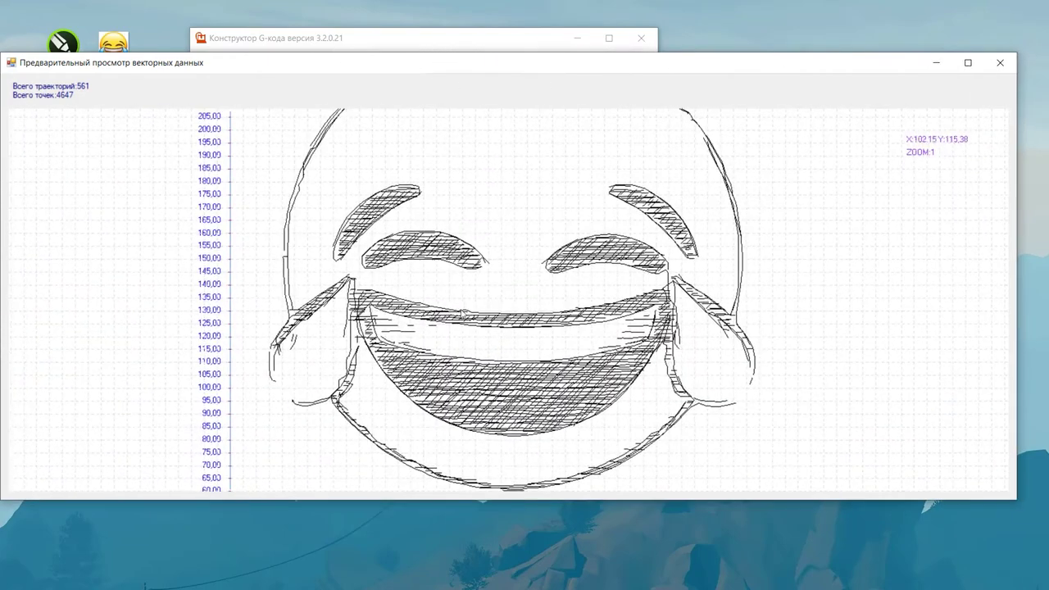
scroll(451, 316, down, 3)
drag(443, 296, 396, 258)
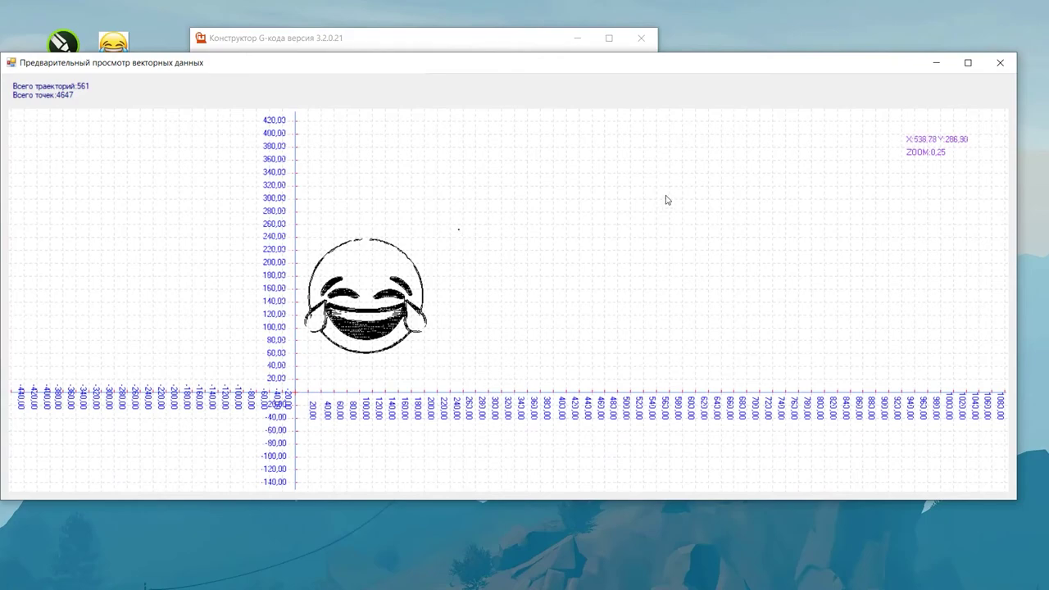
key(alt+F4)
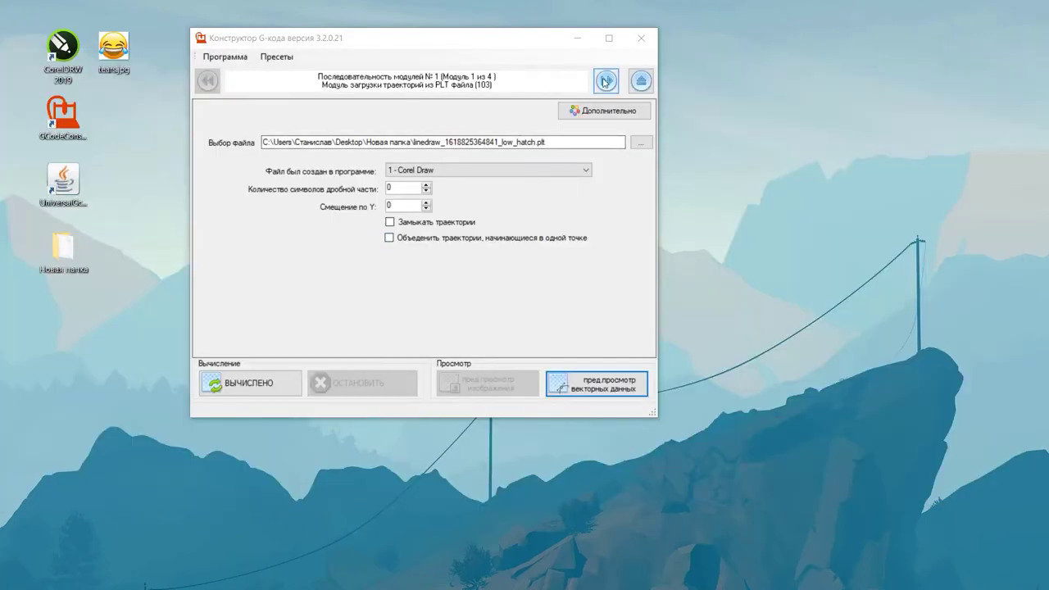
Rotate the drawing 180 degrees in the vector correction module and recalculate
click(605, 81)
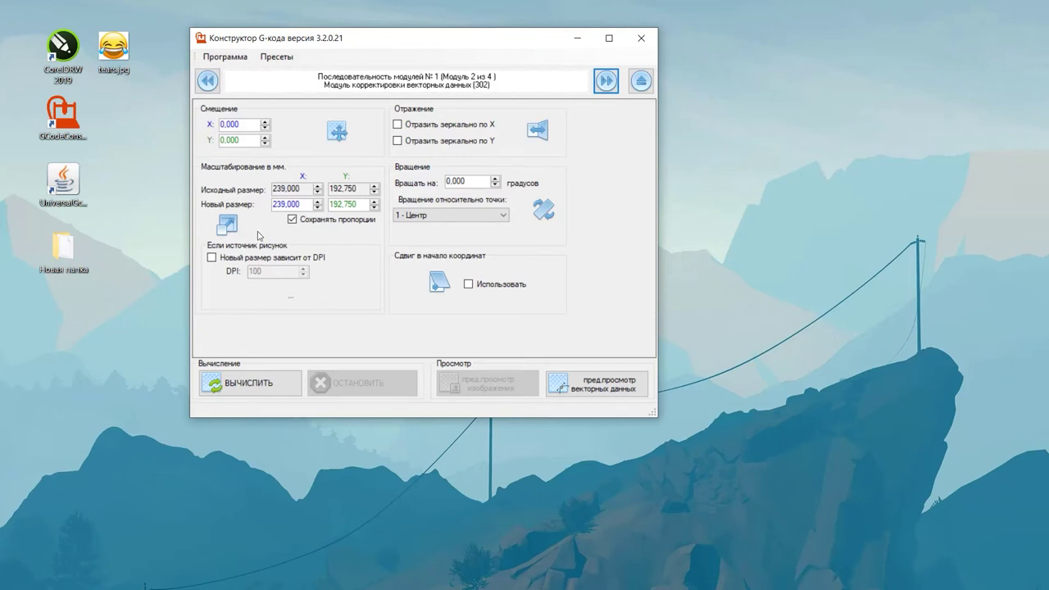
drag(479, 181, 388, 182)
text(180,000)
click(246, 389)
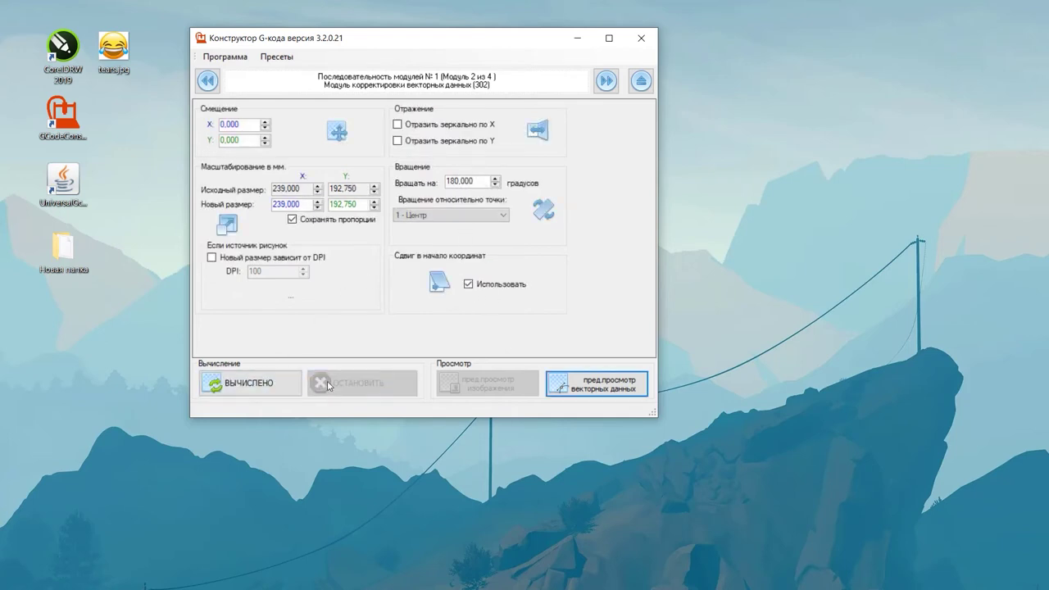
Inspect the corrected emoji in the vector preview, then advance to trajectory optimization
click(546, 385)
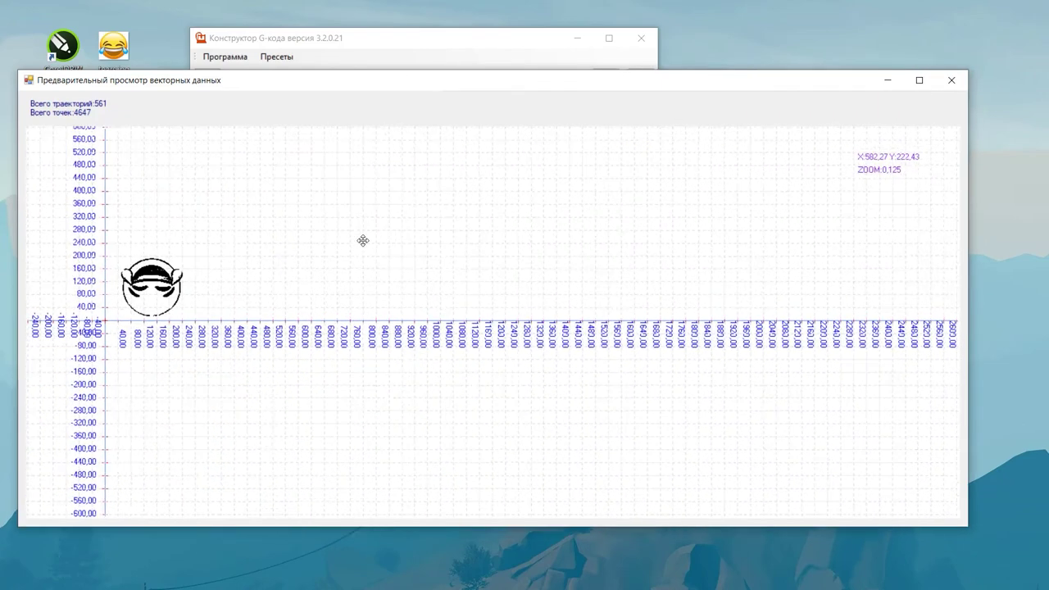
drag(363, 238, 606, 222)
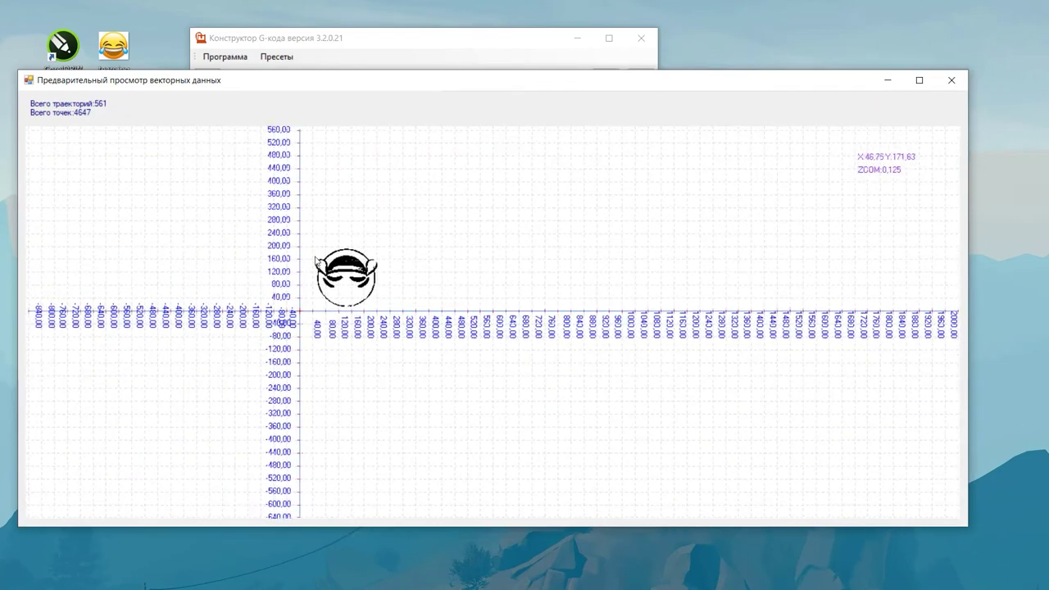
scroll(319, 263, up, 1)
scroll(356, 268, up, 1)
drag(391, 262, 384, 282)
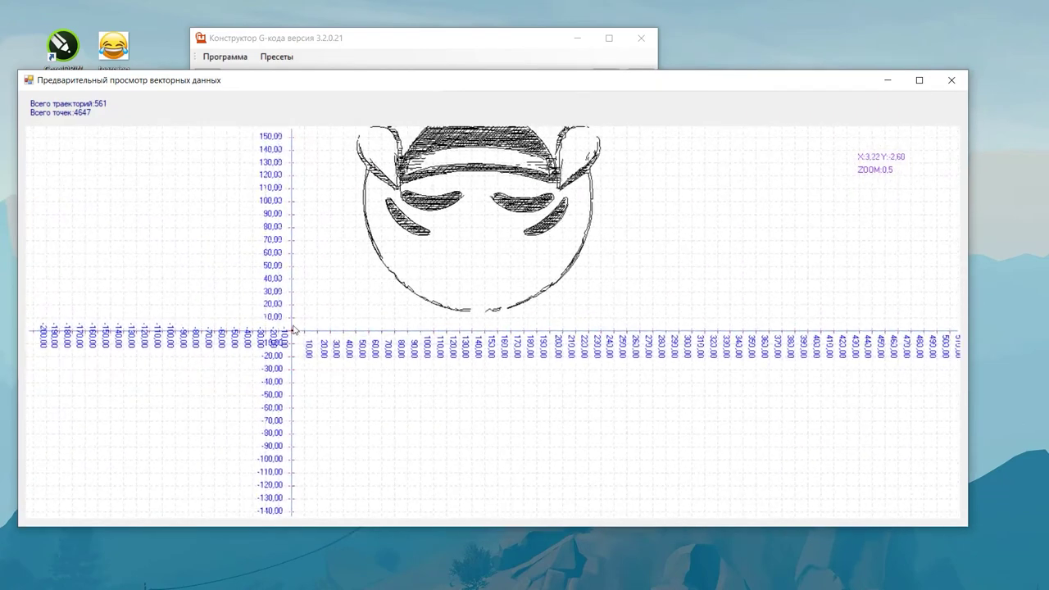
drag(512, 243, 476, 368)
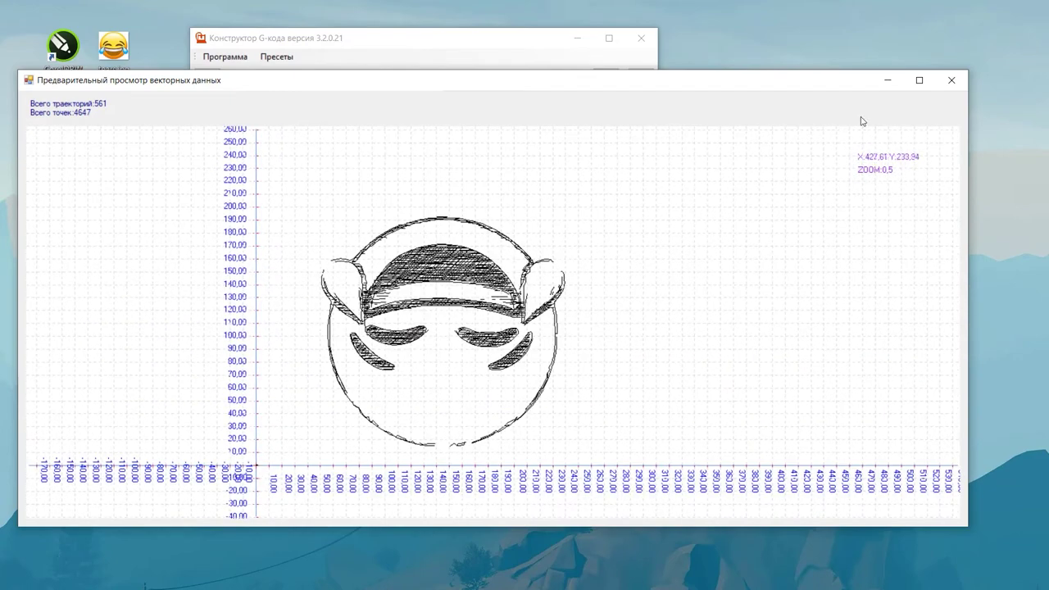
click(950, 81)
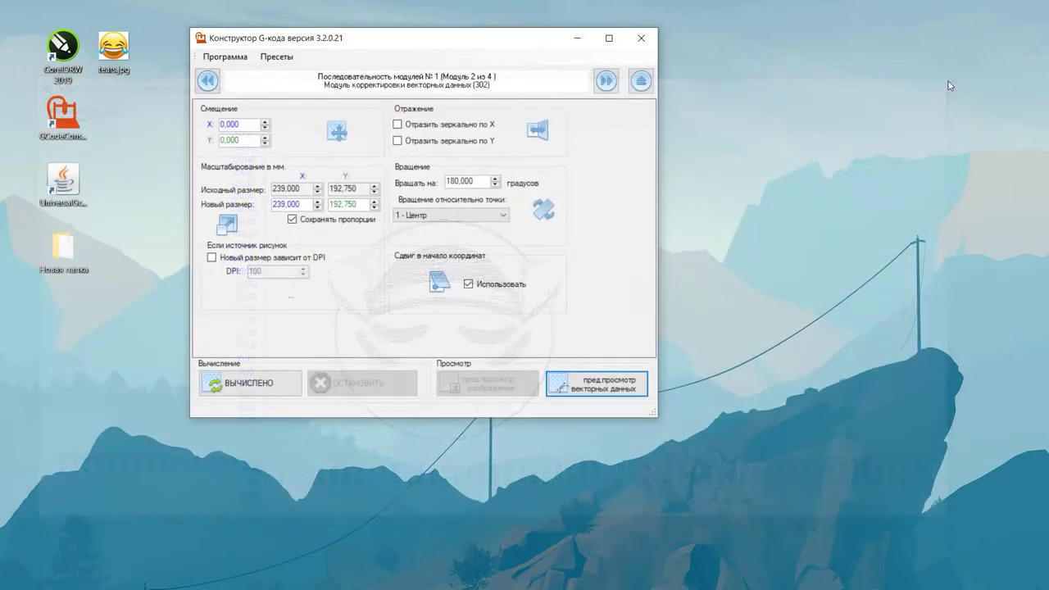
click(605, 79)
Enable removal of segments shorter than 0.05 mm and compute the optimization
click(641, 38)
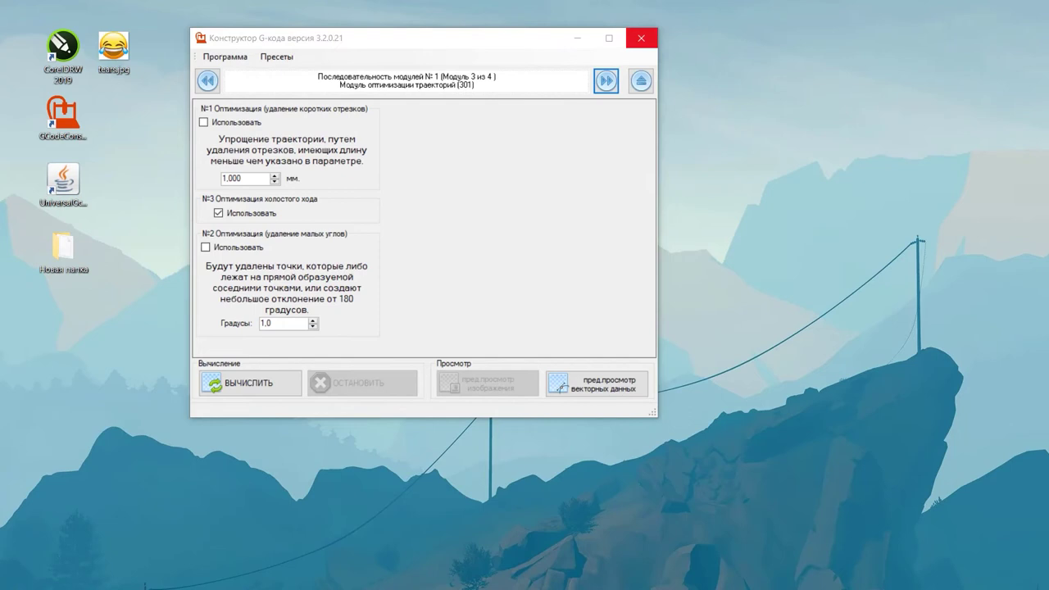
click(203, 122)
text(0,050)
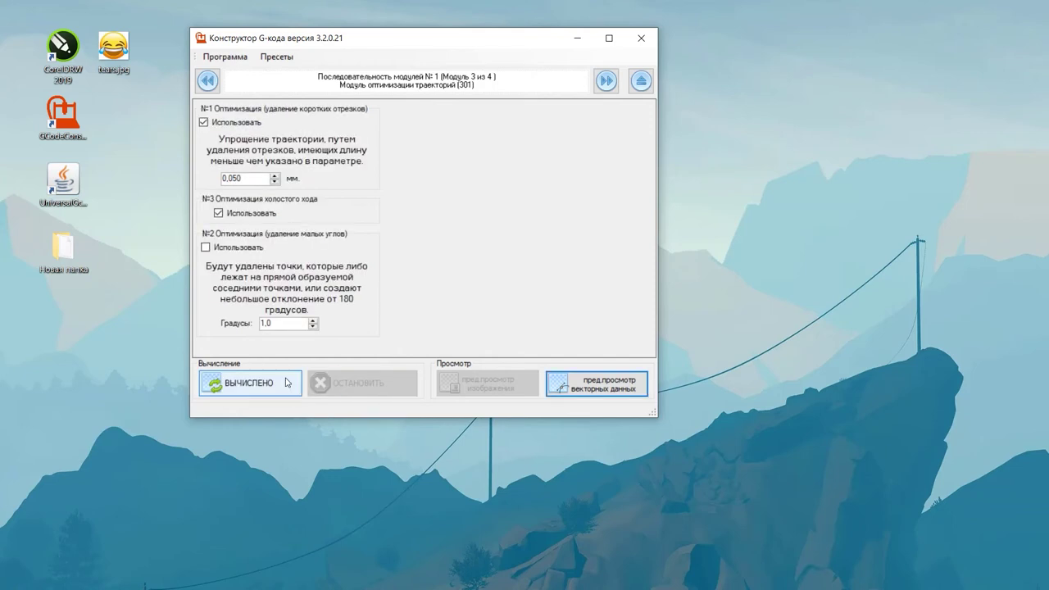
click(255, 383)
Check the optimized paths in an enlarged preview, then advance to module 4
click(600, 394)
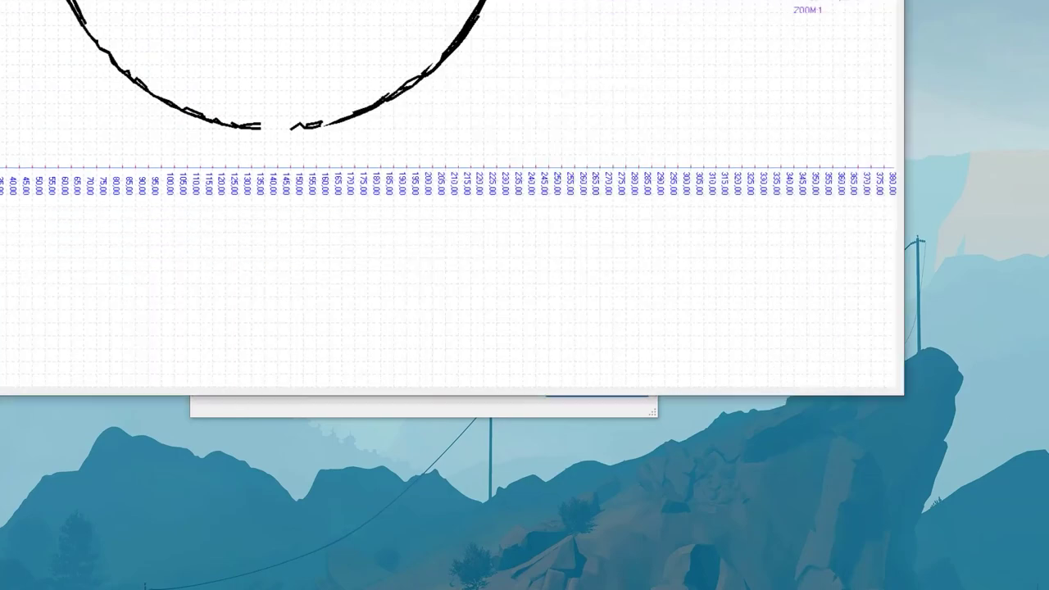
drag(281, 215, 1046, 466)
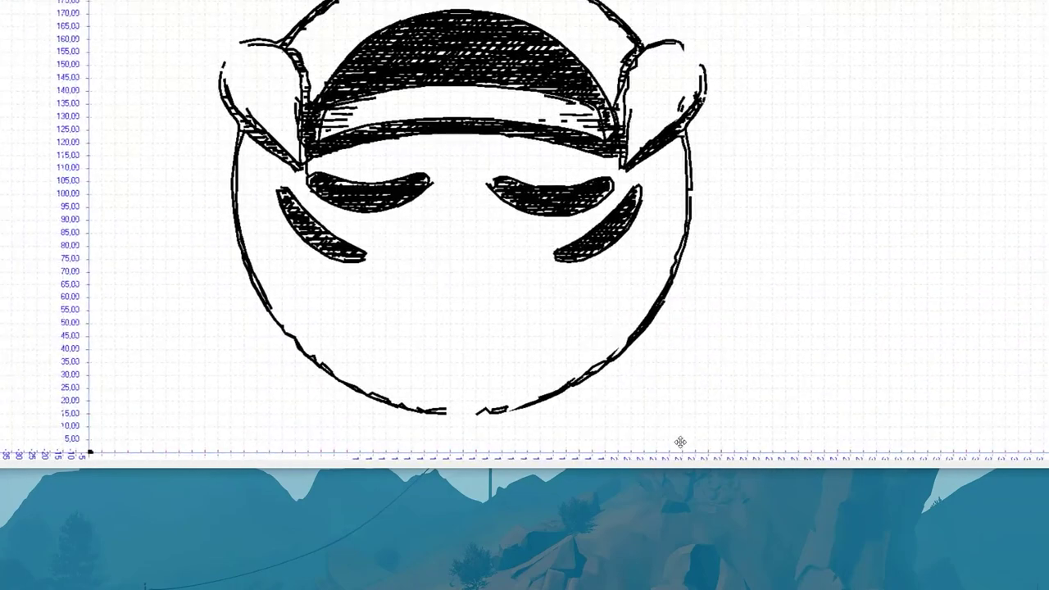
scroll(674, 410, down, 1)
scroll(428, 284, down, 1)
scroll(481, 243, down, 1)
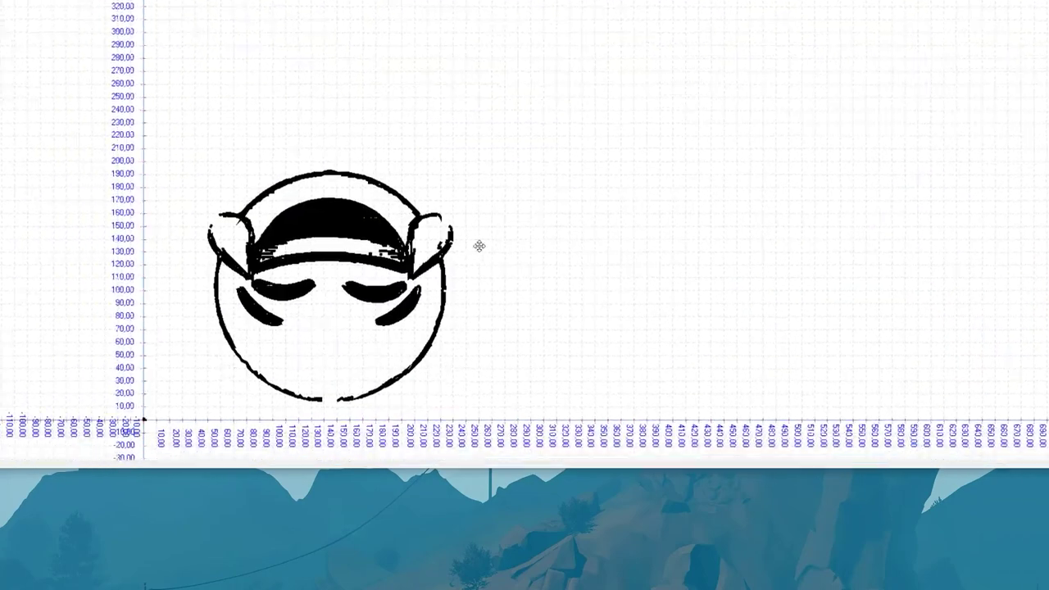
key(alt+F4)
click(605, 81)
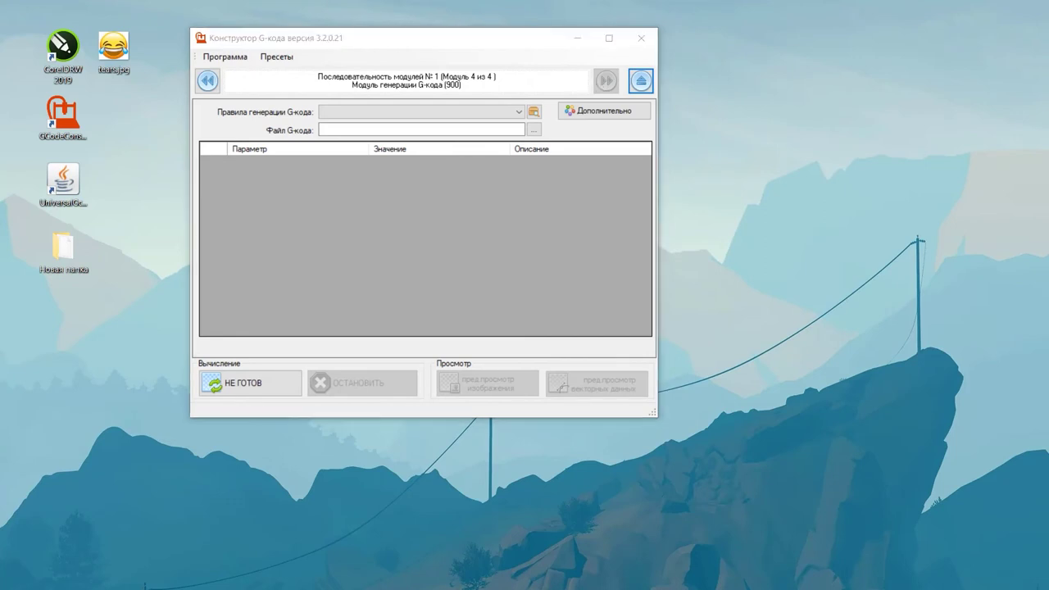
Select the 011 laser engraving rule and set the feed Fvalue to 3000
click(485, 111)
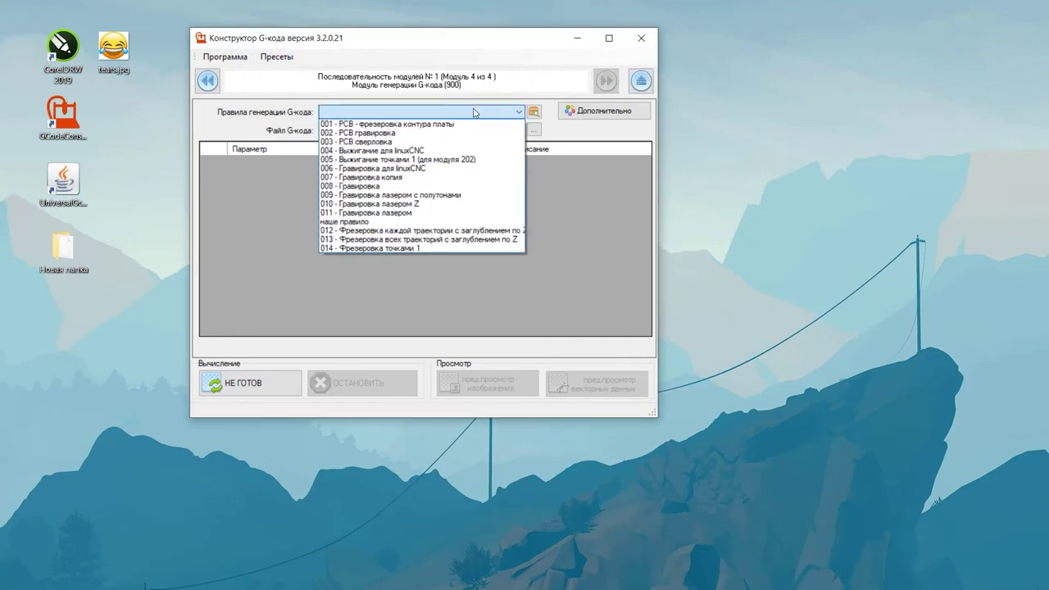
click(380, 215)
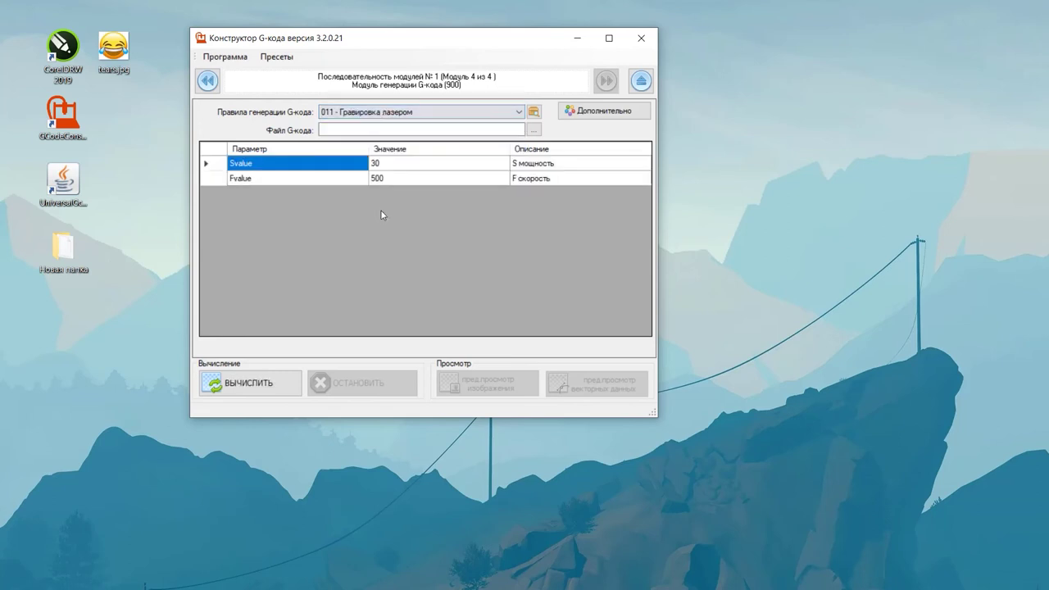
click(377, 166)
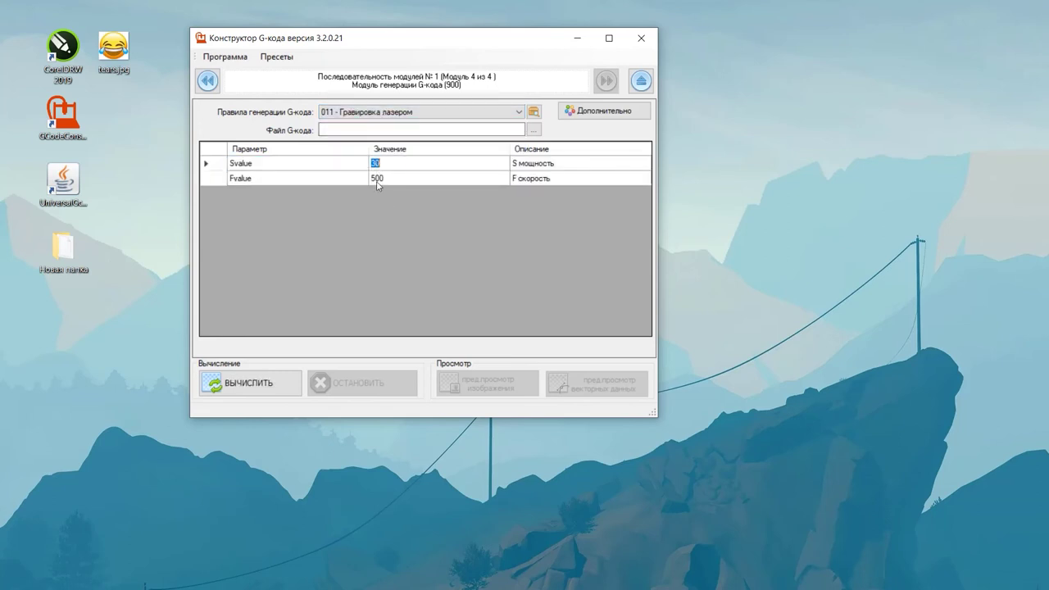
click(376, 180)
text(3000)
Target sample.NC in the new folder and compute the G-code
click(534, 130)
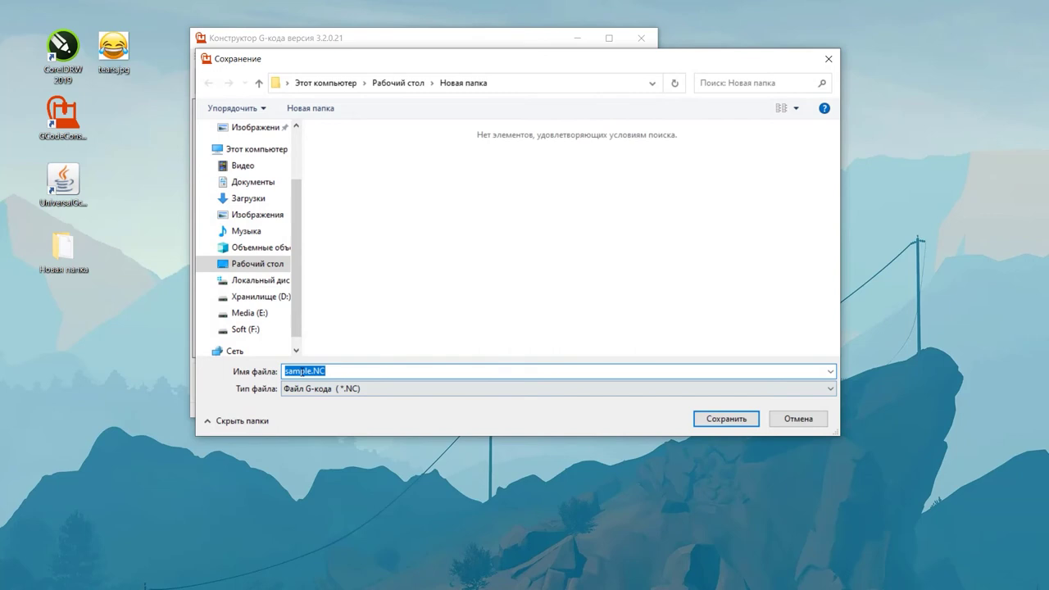
click(714, 419)
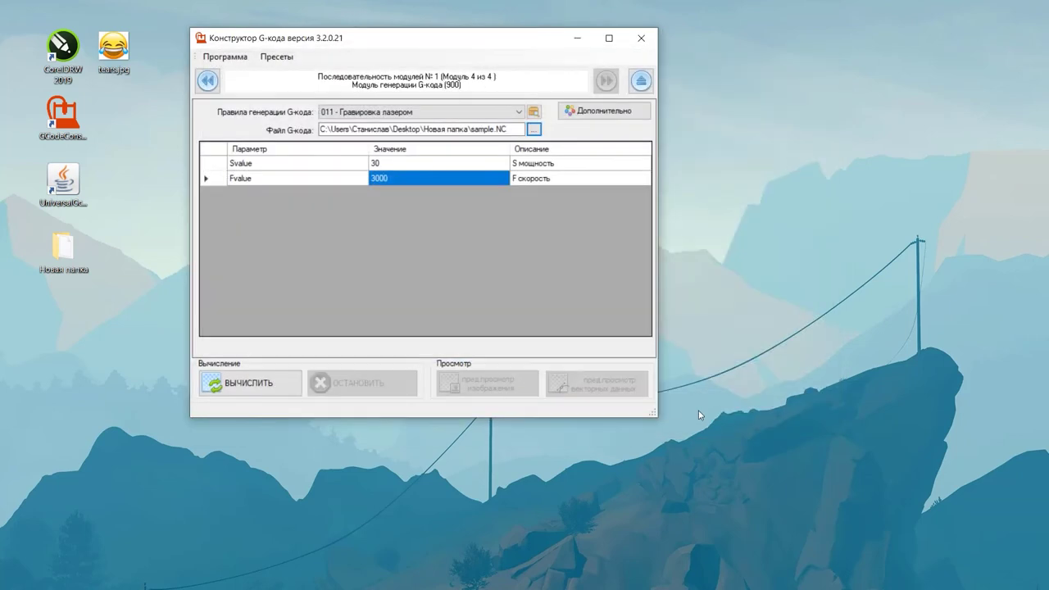
click(264, 382)
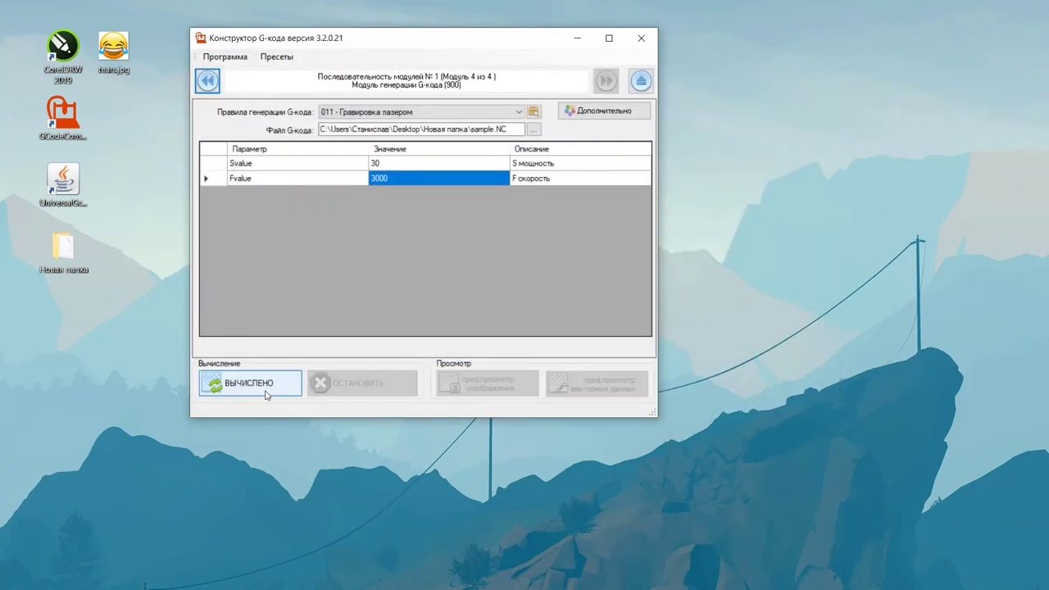
Close the constructor, locate sample.NC in Новая папка, and select the Universal Gcode Sender shortcut
click(641, 39)
double_click(59, 249)
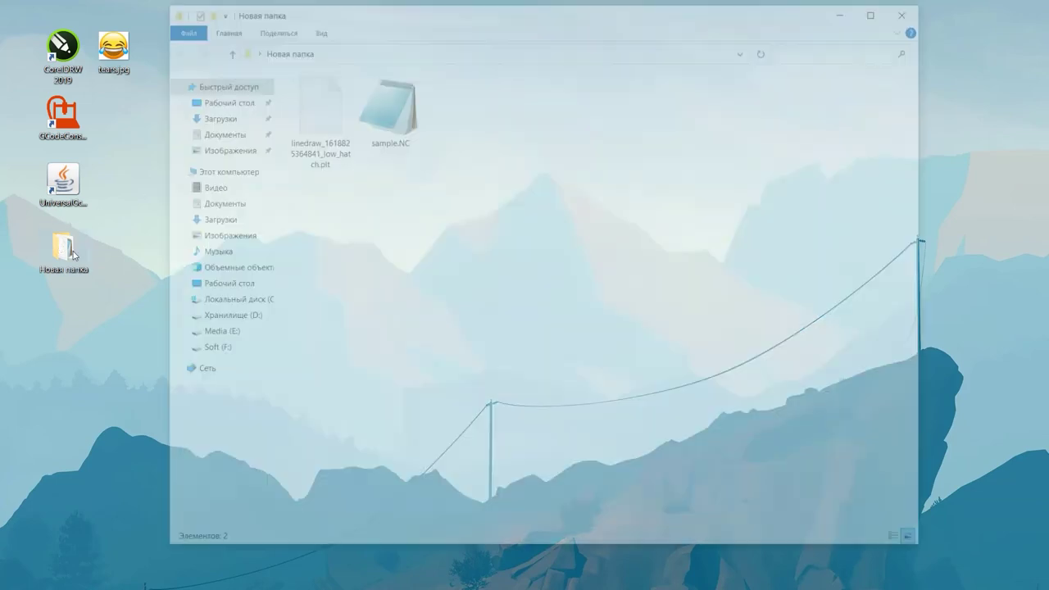
click(361, 107)
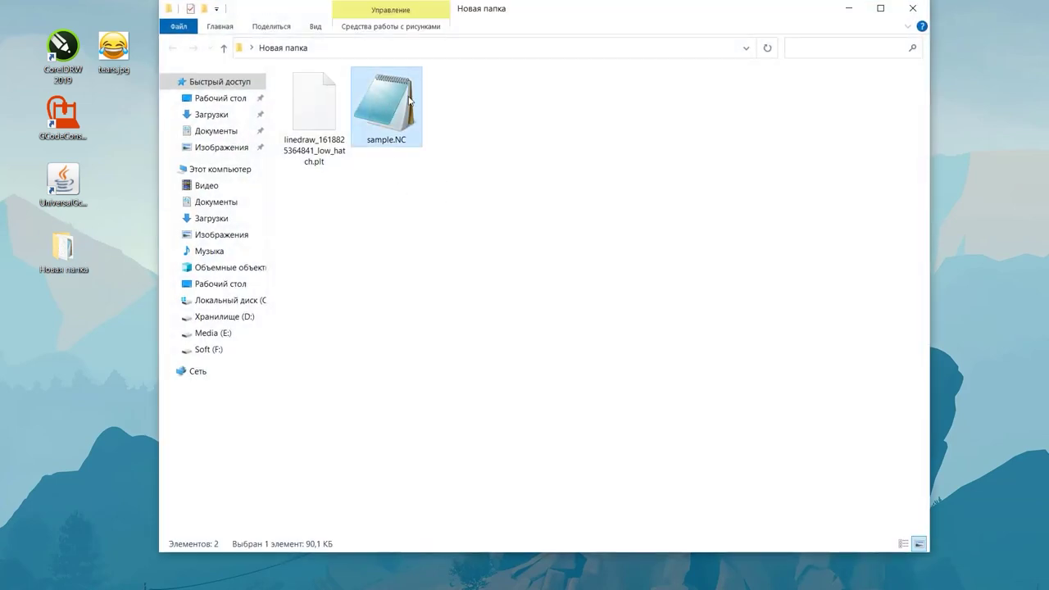
drag(710, 15, 804, 39)
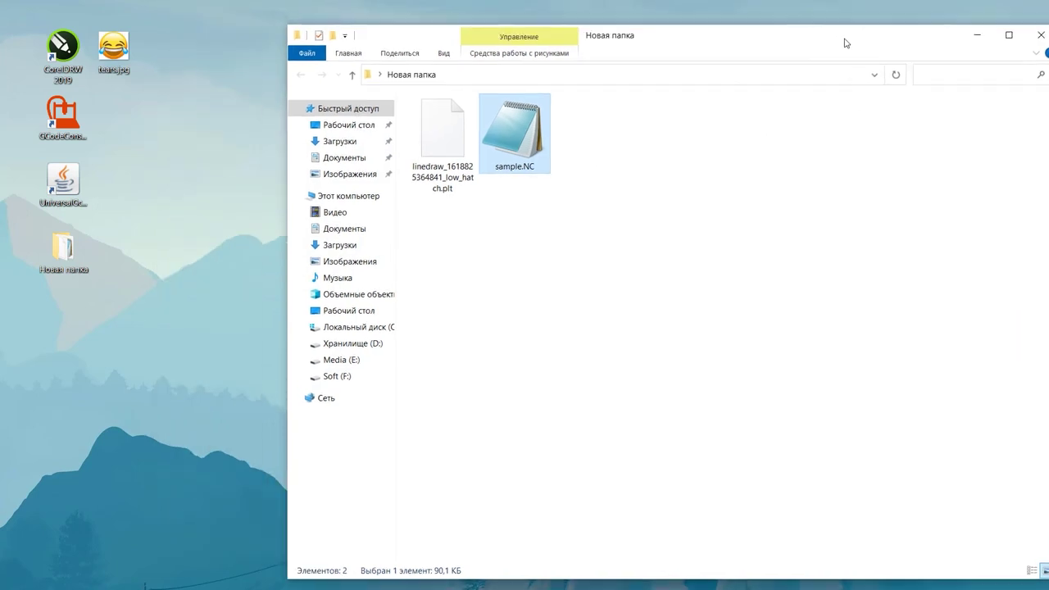
click(82, 199)
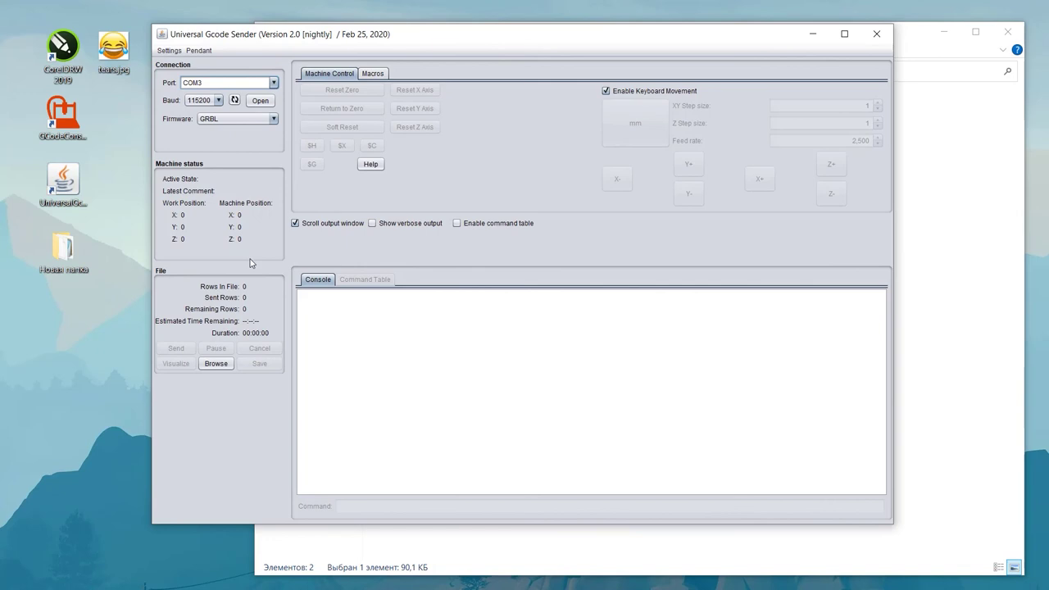
Load sample.NC from the 'Новая папка' folder and visualize its emoji toolpath
click(216, 363)
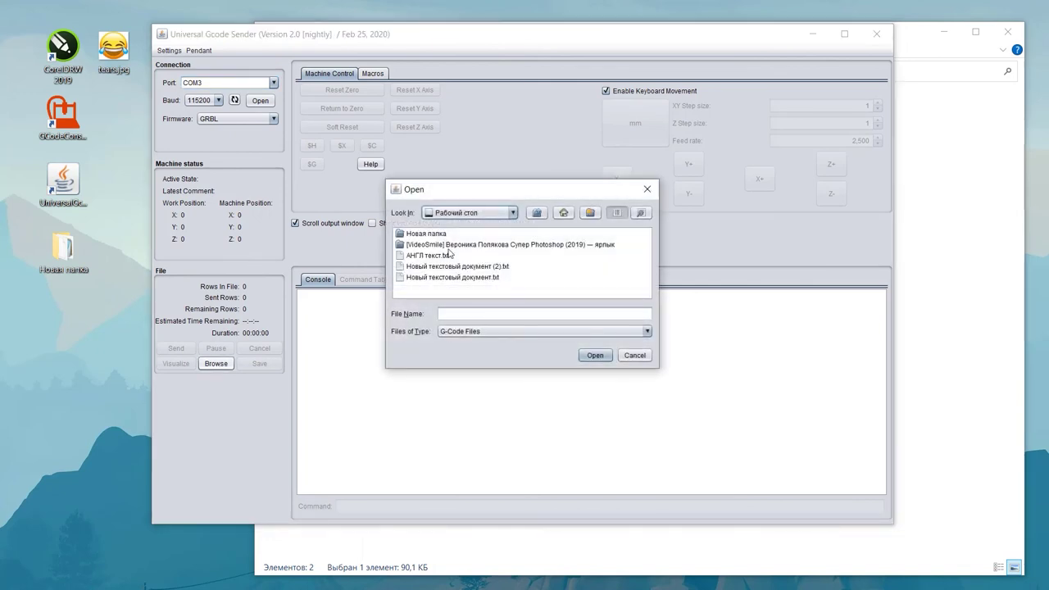
double_click(425, 235)
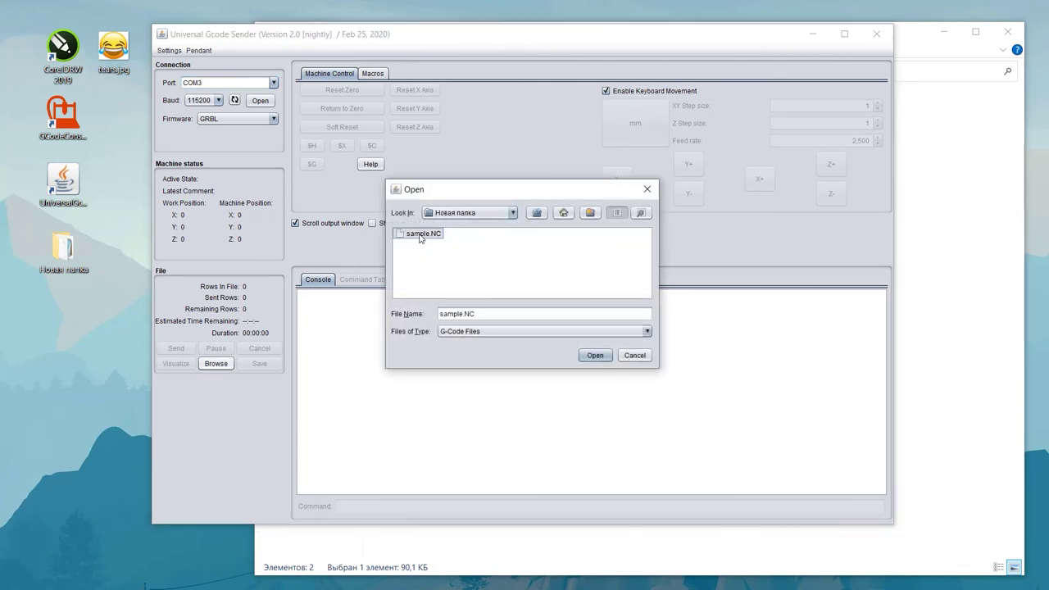
double_click(420, 236)
click(178, 368)
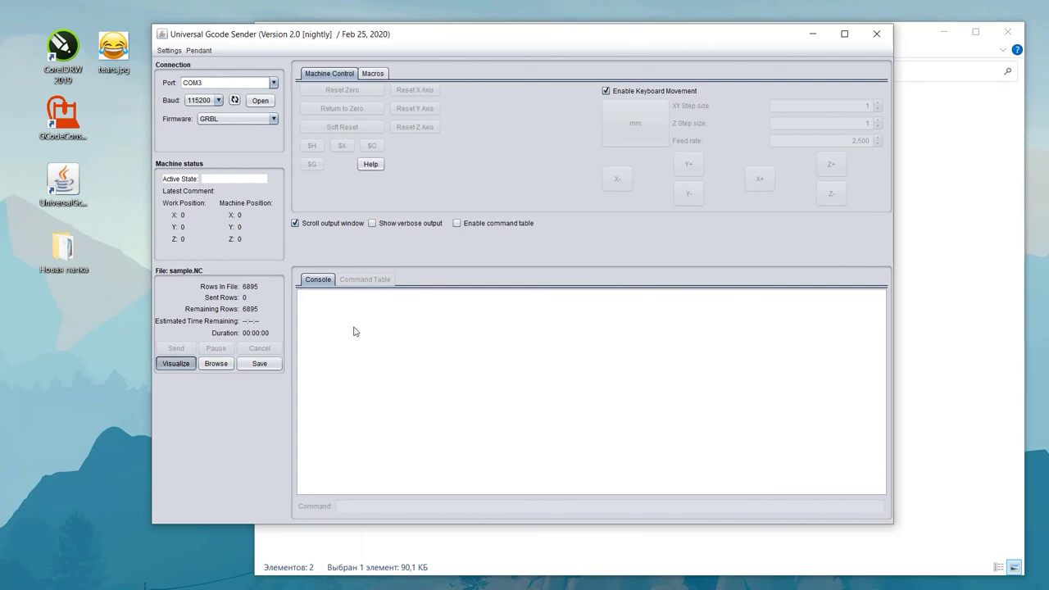